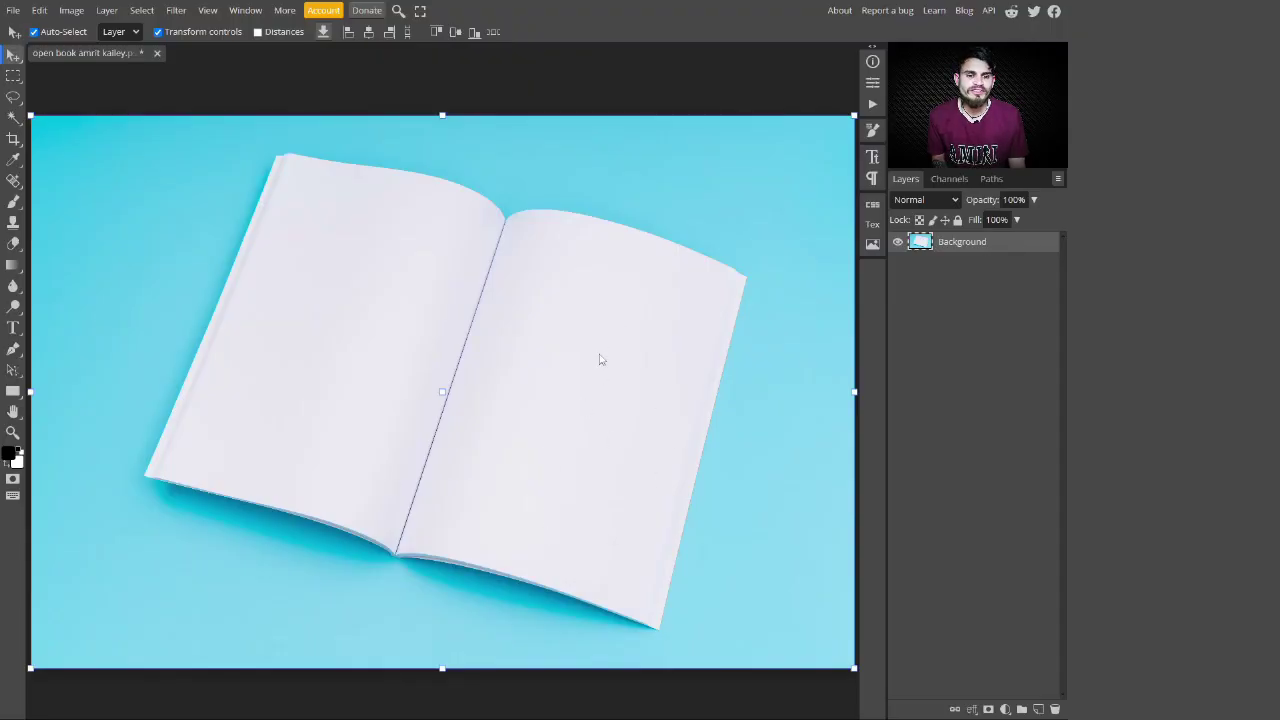
# Draw a black rectangle over the book's right page with the Rectangle tool
pyautogui.click(15, 393)
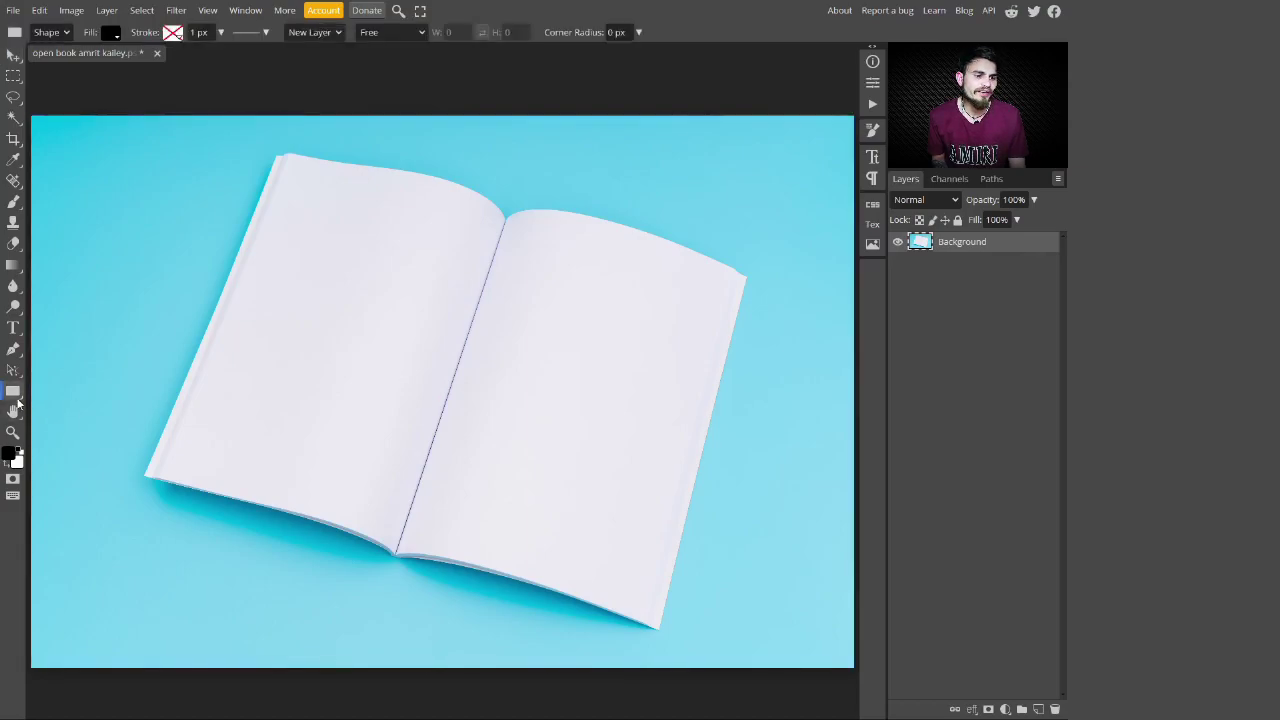
pyautogui.rightClick(16, 396)
pyautogui.click(110, 389)
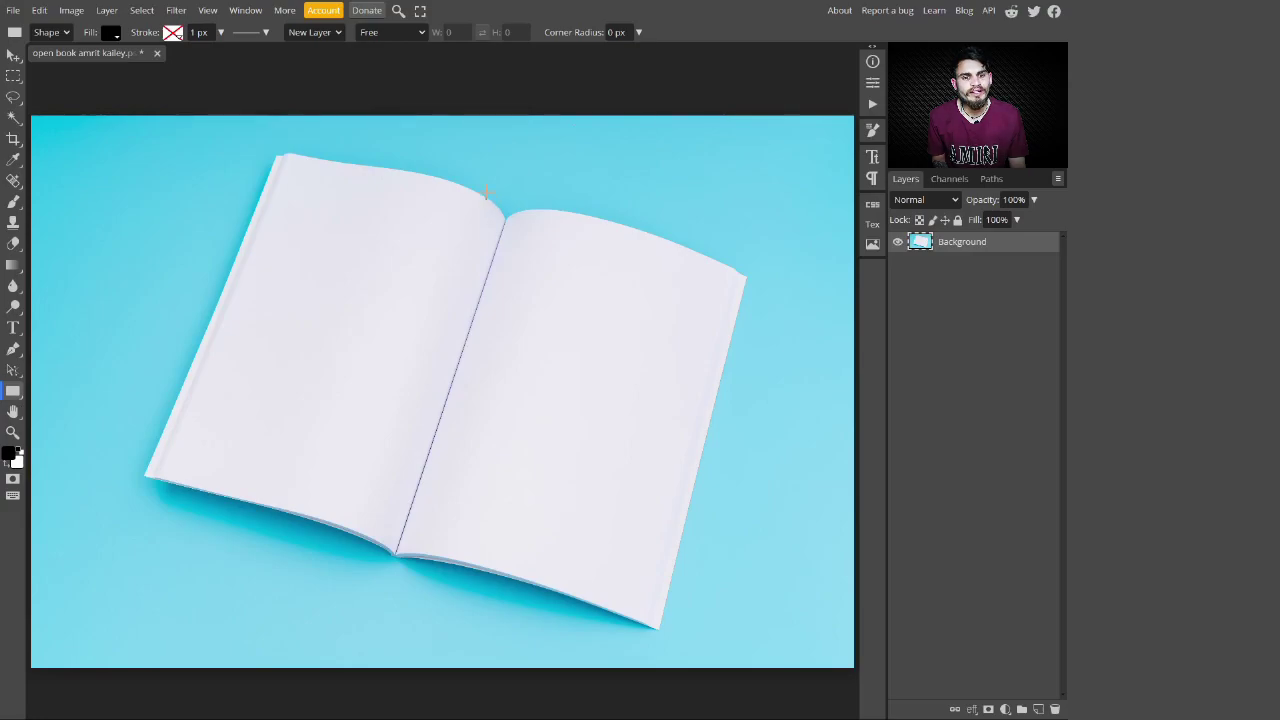
pyautogui.moveTo(486, 190); pyautogui.dragTo(801, 634)
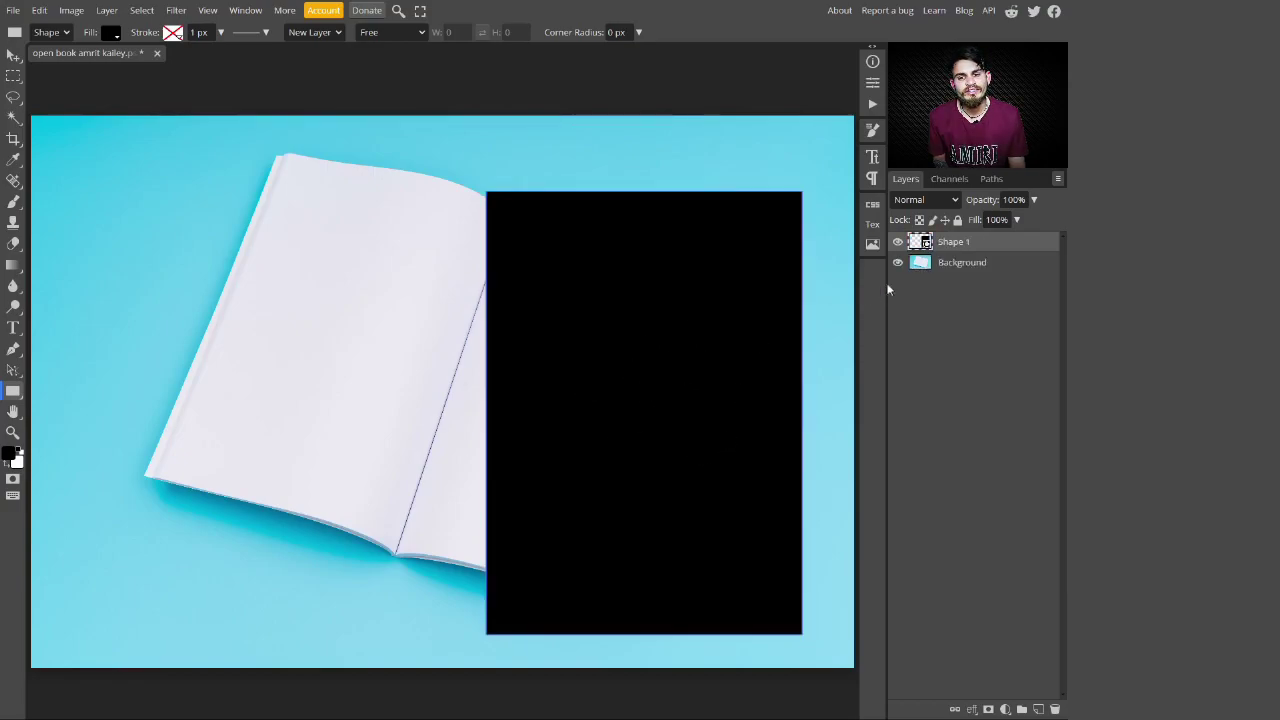
# Convert the Shape 1 layer to a smart object and rename it 'wrap text'
pyautogui.rightClick(1007, 246)
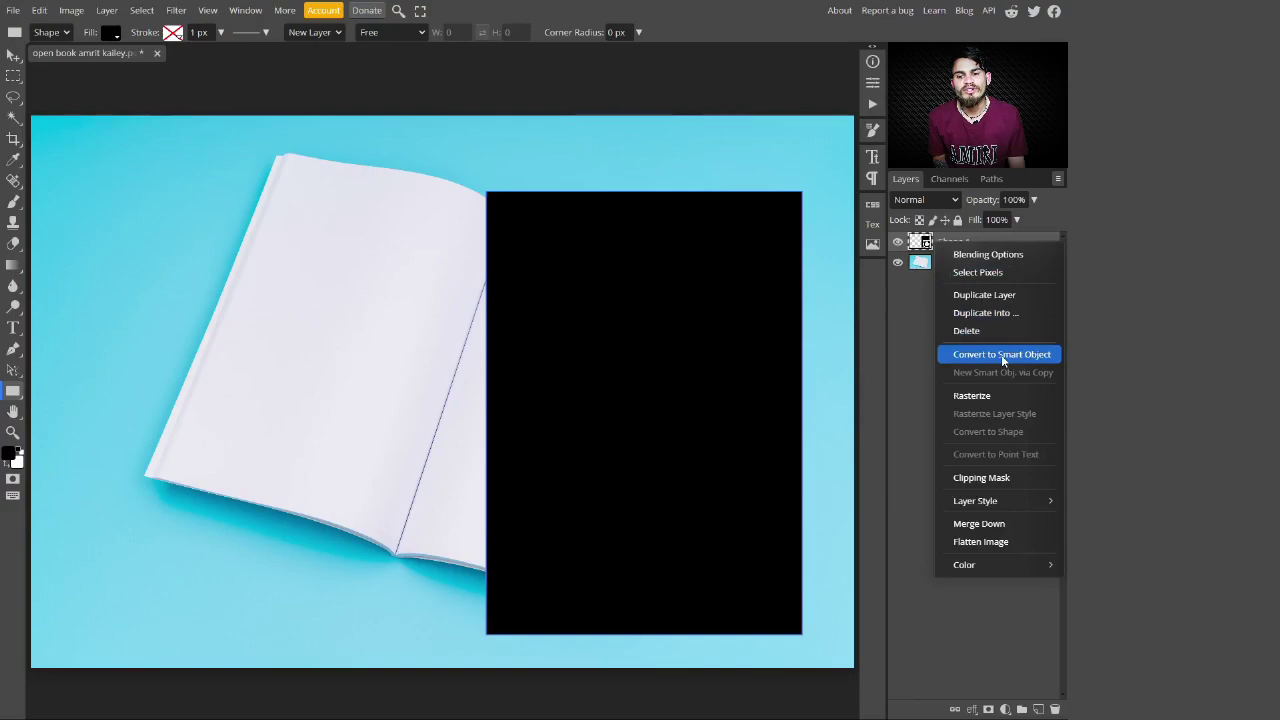
pyautogui.click(1002, 356)
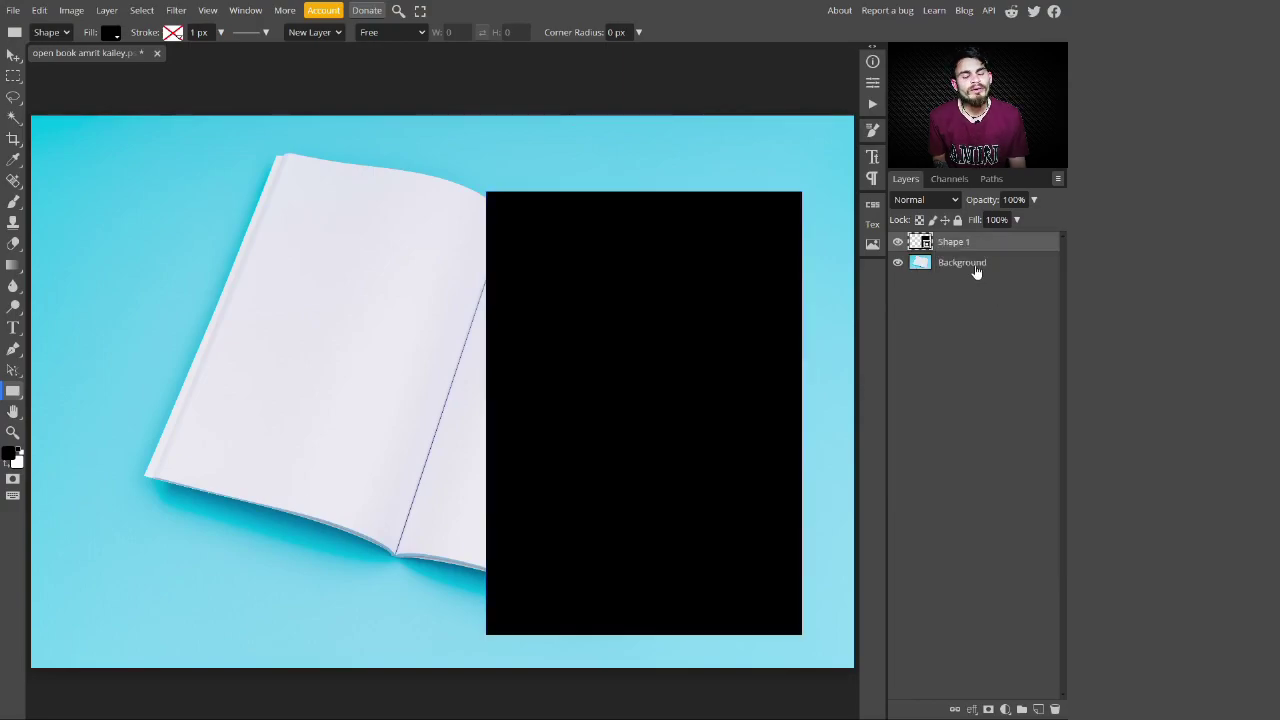
pyautogui.doubleClick(966, 246)
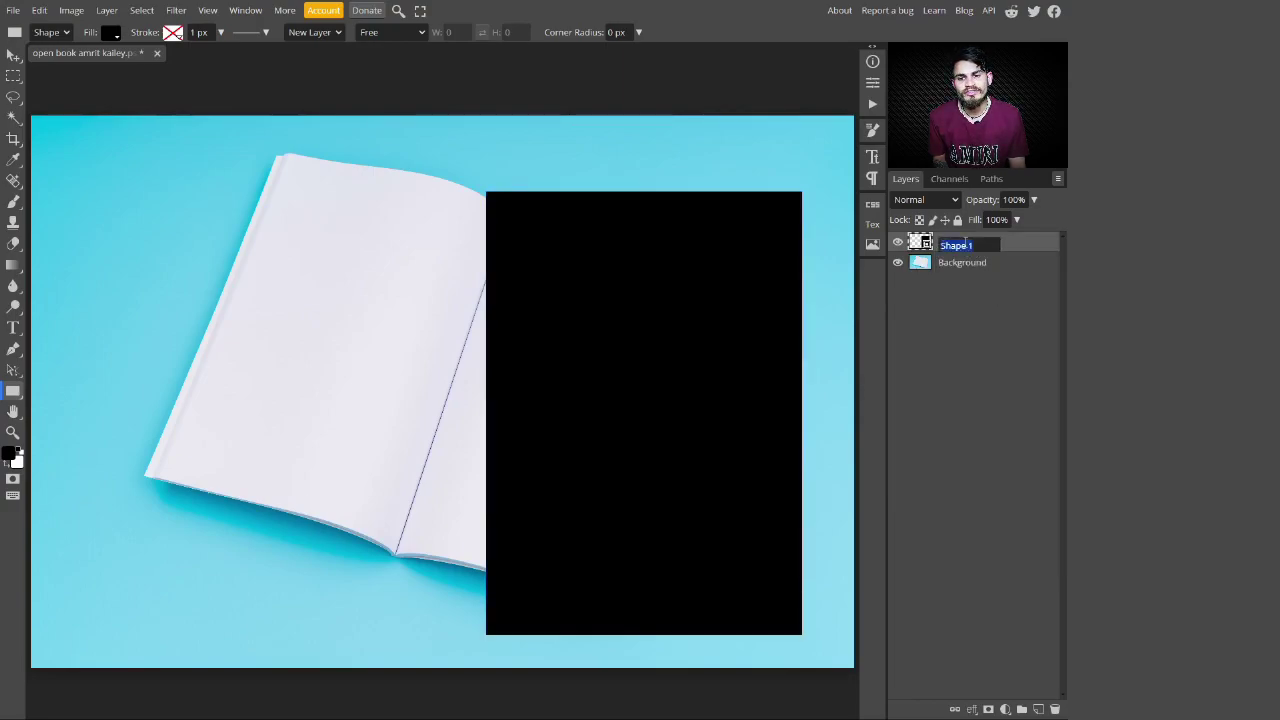
pyautogui.write('wrap text')
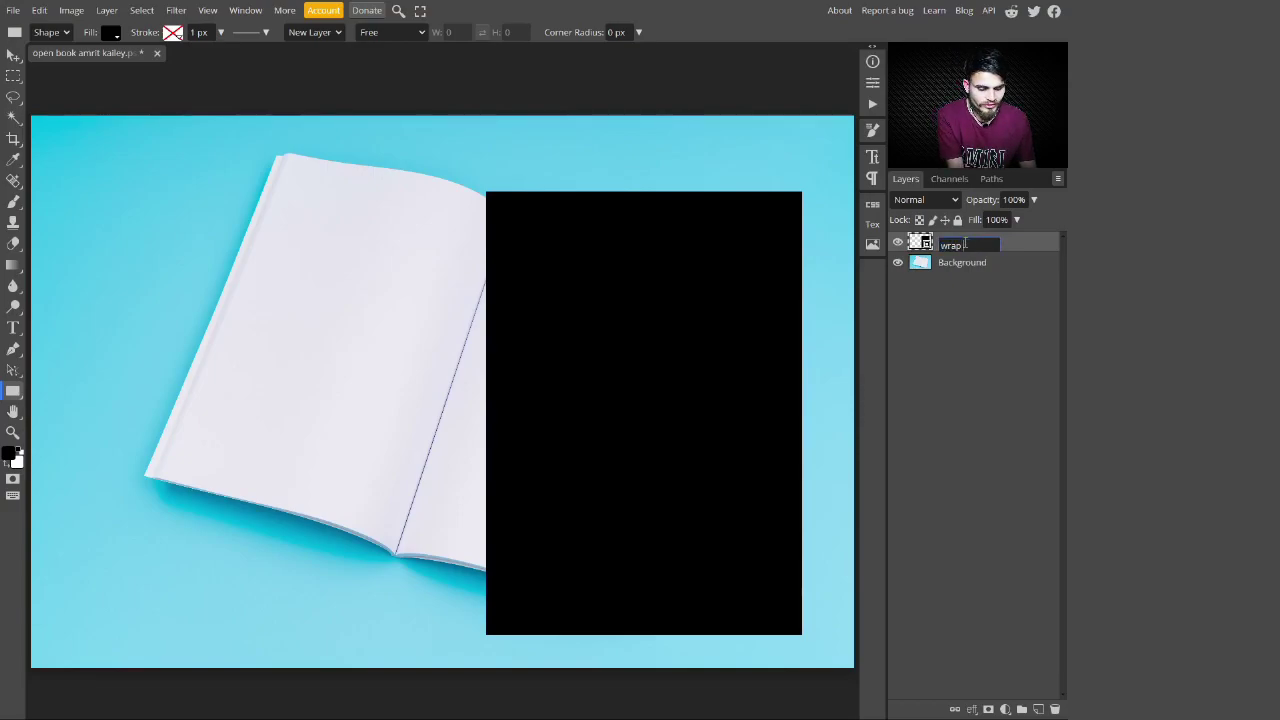
pyautogui.press('Return')
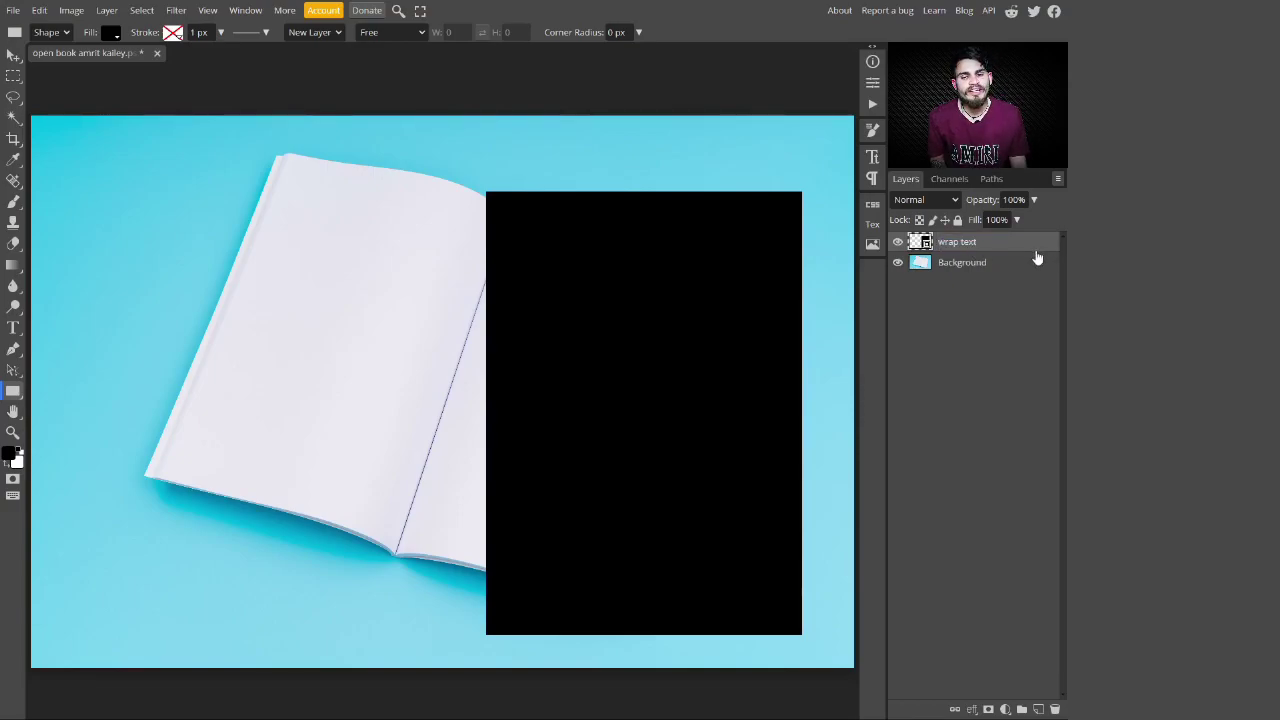
pyautogui.click(1033, 201)
# Lower the rectangle's opacity to 29% and move it left over the right page
pyautogui.moveTo(1031, 228); pyautogui.dragTo(989, 229)
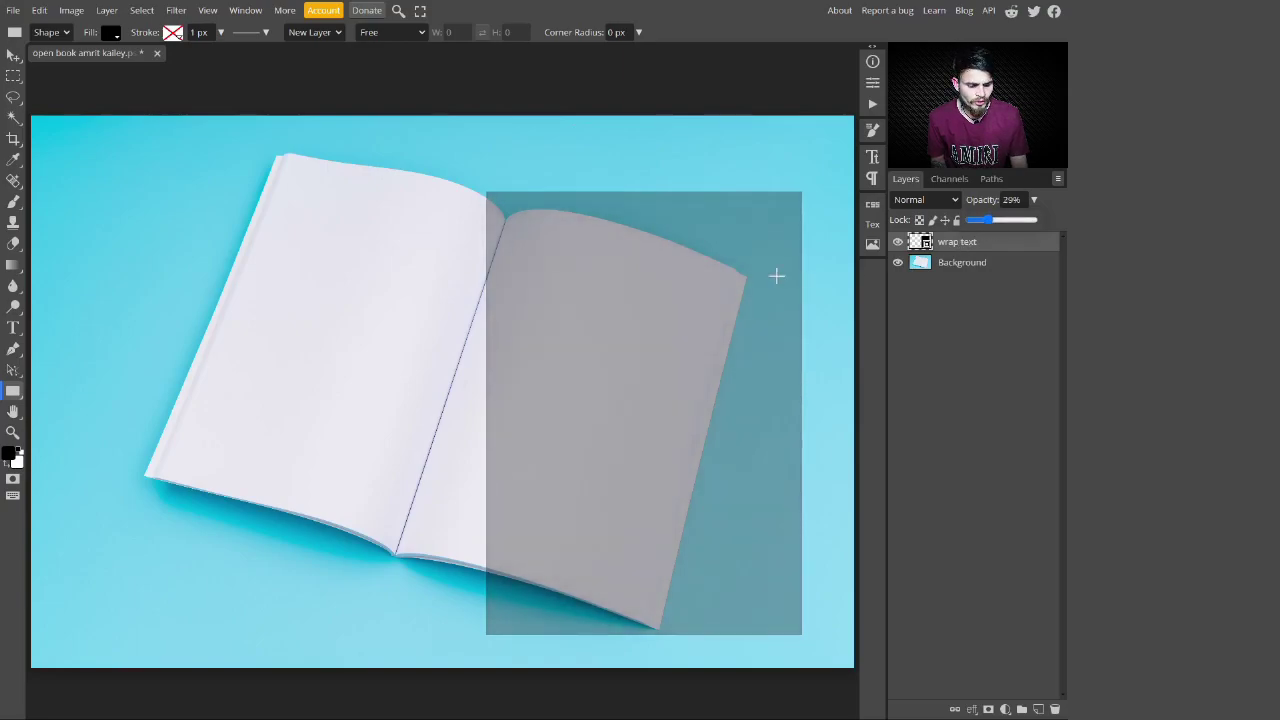
pyautogui.click(13, 56)
pyautogui.moveTo(725, 378); pyautogui.dragTo(651, 366)
# Free-transform the rectangle, rotating it 14.8° and scaling it to about 88% to match the page
pyautogui.hotkey('ctrl', 't')
pyautogui.moveTo(737, 175); pyautogui.dragTo(806, 214)
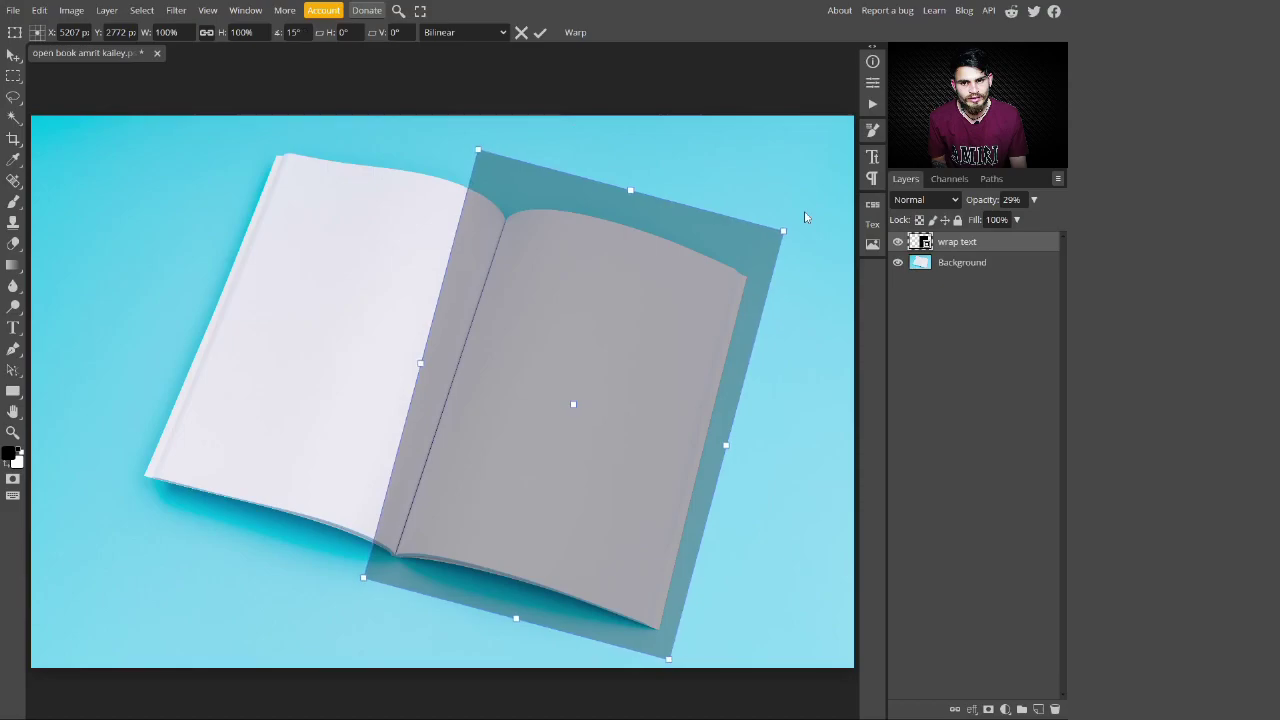
pyautogui.moveTo(722, 443); pyautogui.dragTo(695, 427)
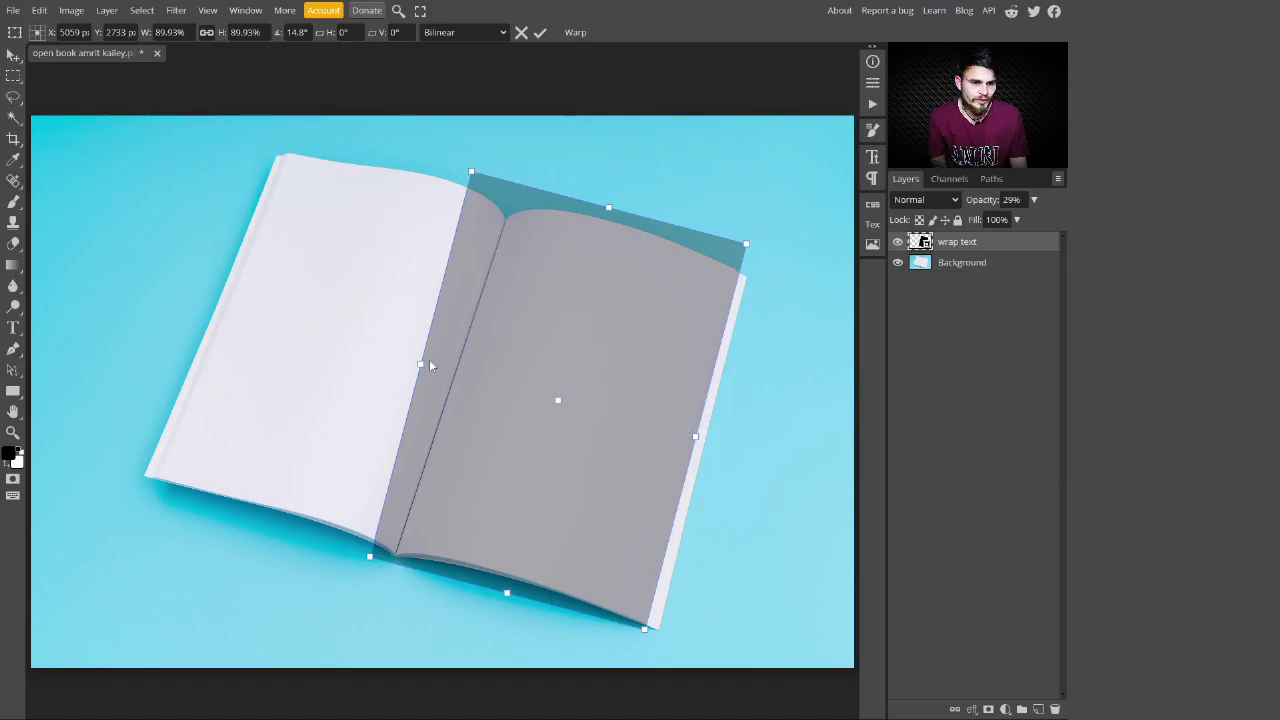
pyautogui.moveTo(449, 220); pyautogui.dragTo(460, 230)
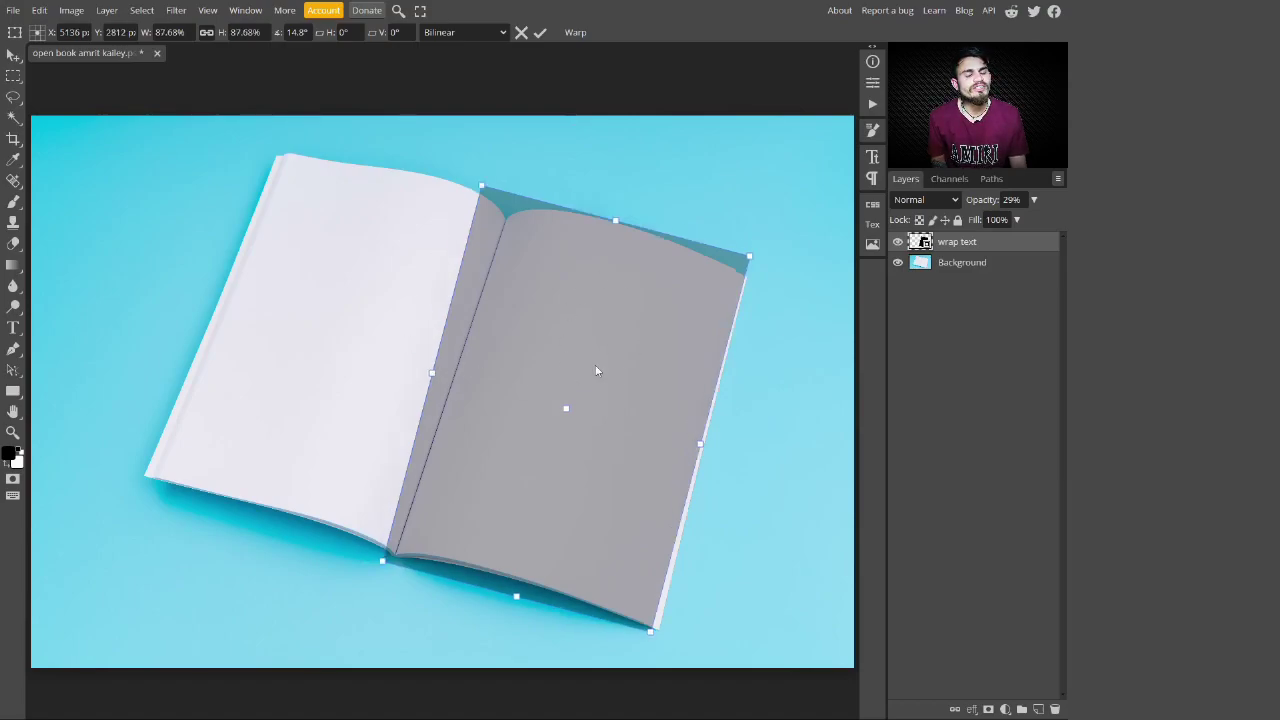
pyautogui.click(38, 12)
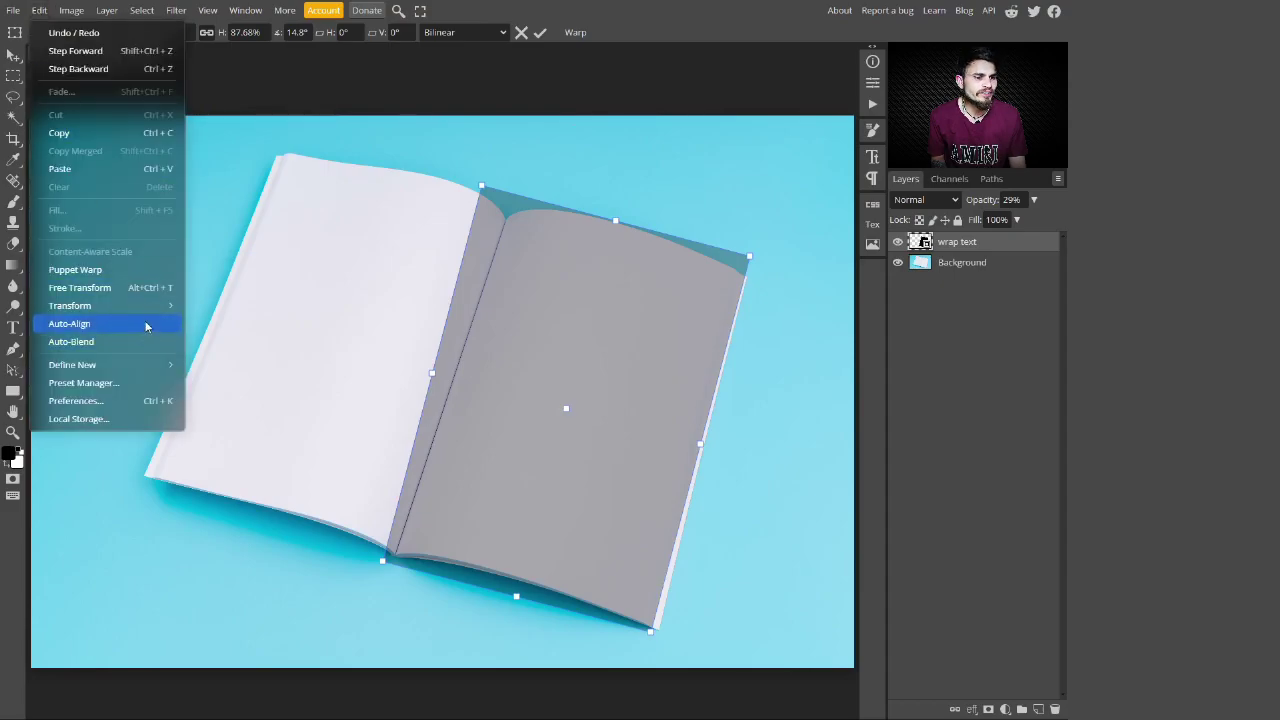
# Switch the transform to Warp via Edit > Transform > Warp, showing a 3×3 grid
pyautogui.moveTo(136, 300)
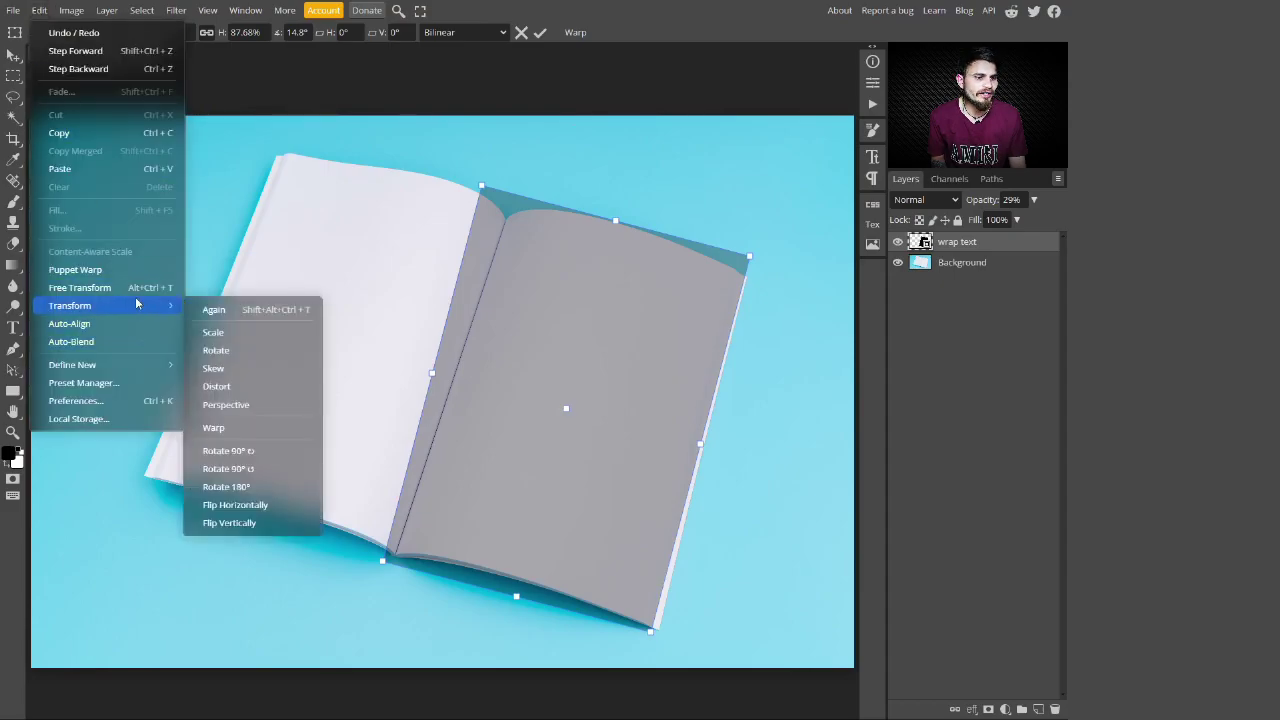
pyautogui.click(267, 430)
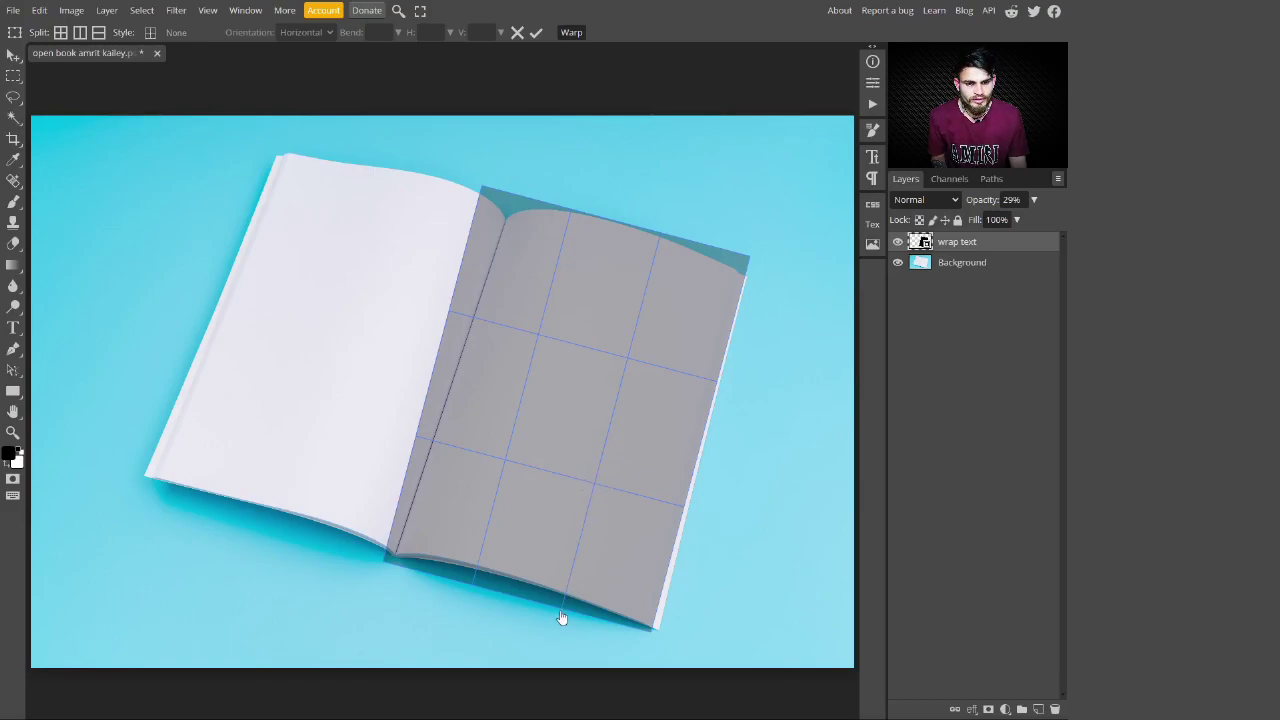
# Curve the warp grid's bottom edge along the page bottom and pull the top corners onto the page top
pyautogui.moveTo(563, 618); pyautogui.dragTo(565, 600)
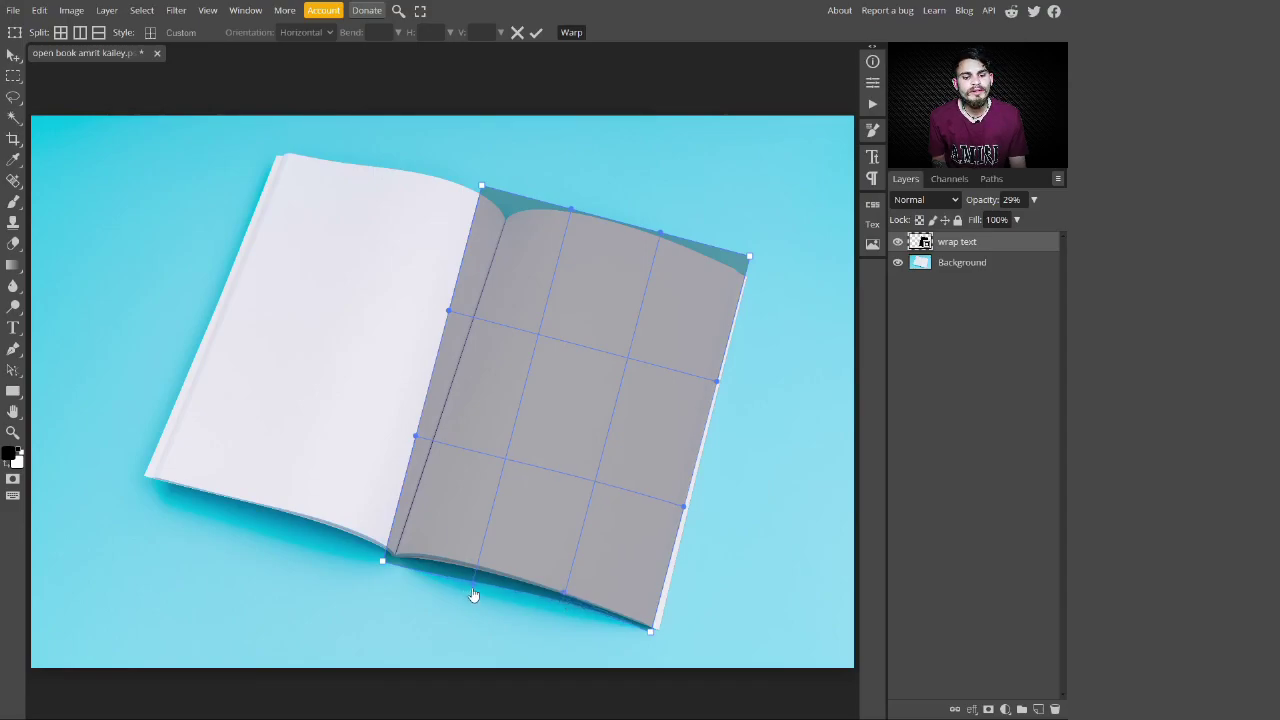
pyautogui.moveTo(474, 595); pyautogui.dragTo(476, 569)
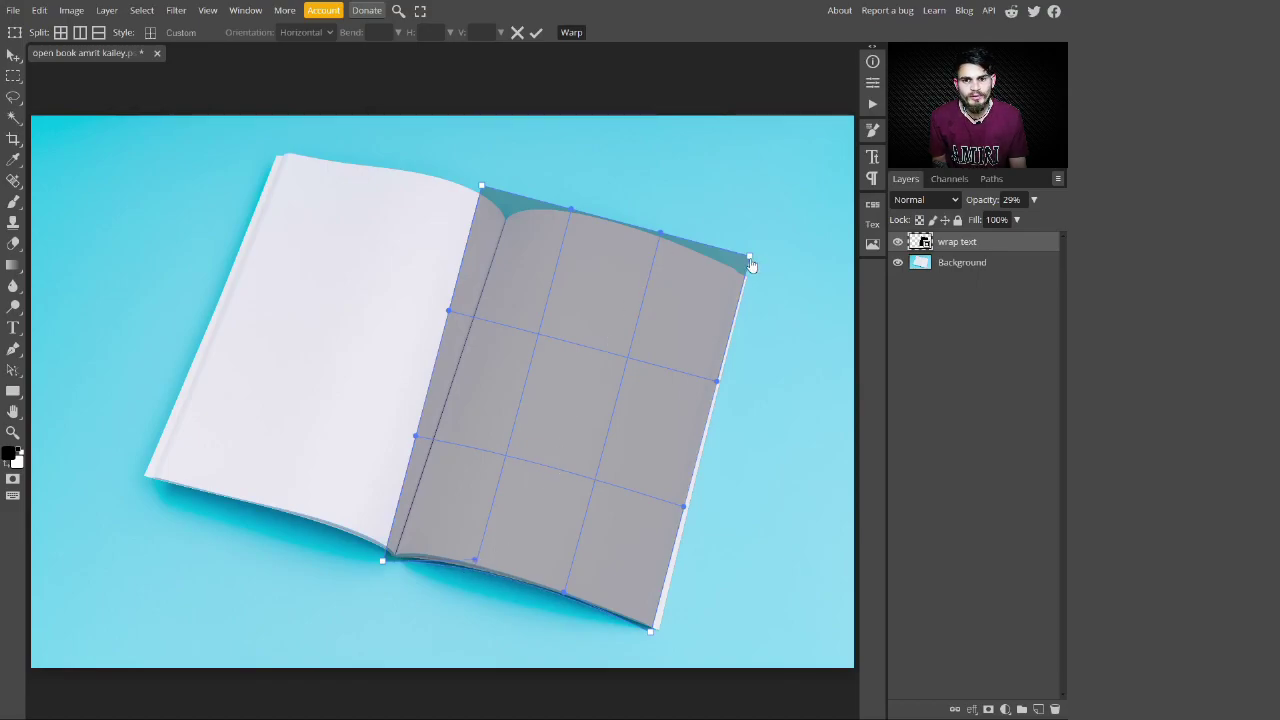
pyautogui.moveTo(751, 264)
pyautogui.mouseDown()
pyautogui.moveTo(746, 284)
pyautogui.moveTo(743, 272)
pyautogui.mouseUp()
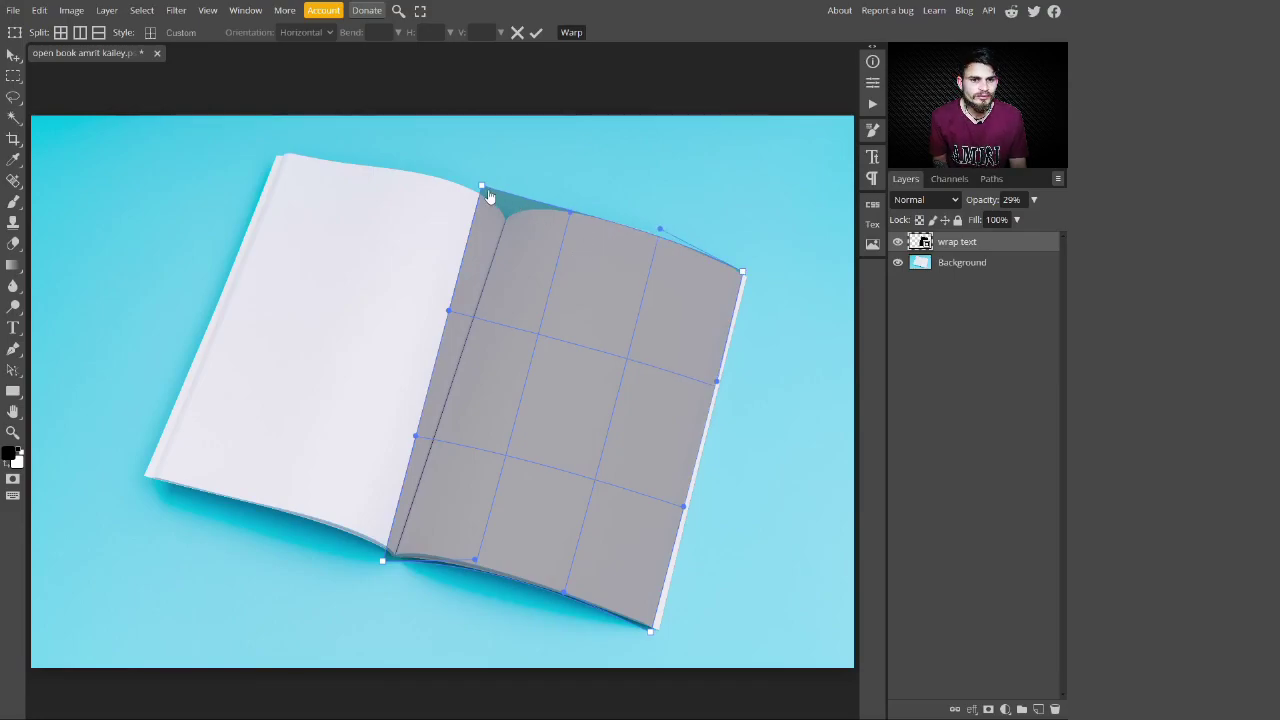
pyautogui.moveTo(481, 190); pyautogui.dragTo(577, 205)
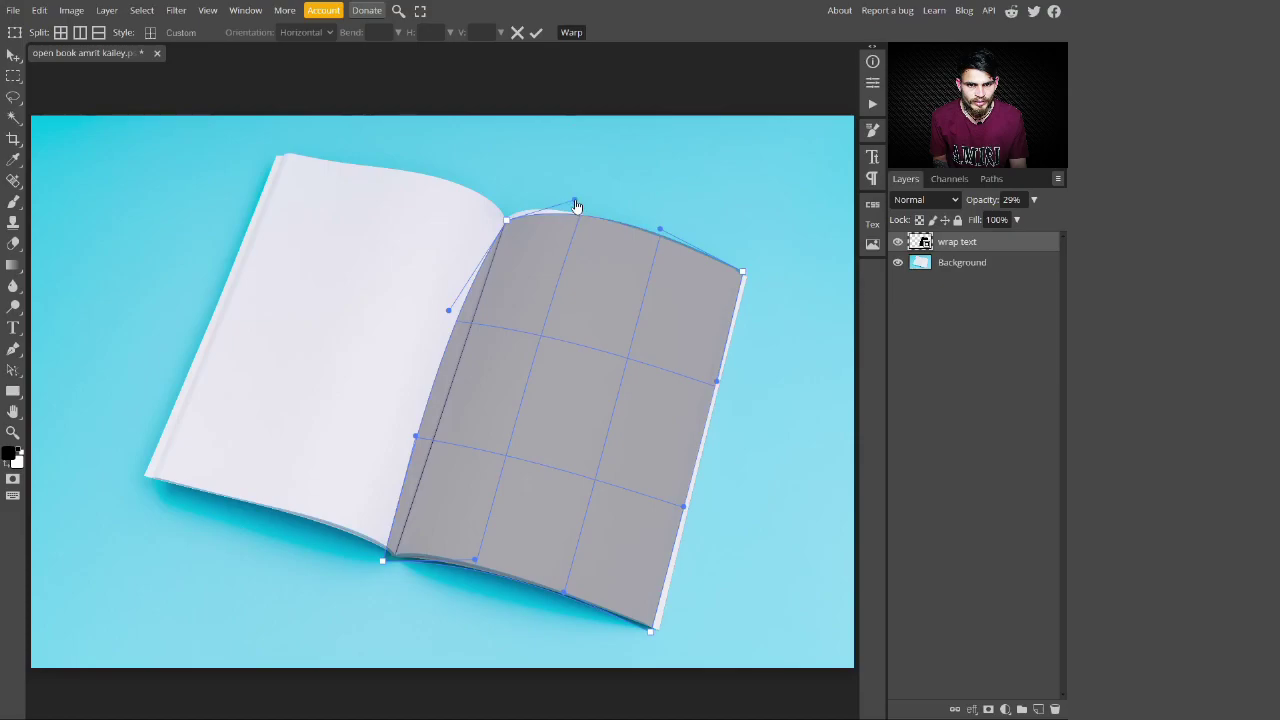
# Adjust the left-edge warp handles and bottom-left corner so the grid hugs the book's spine
pyautogui.moveTo(508, 224); pyautogui.dragTo(510, 221)
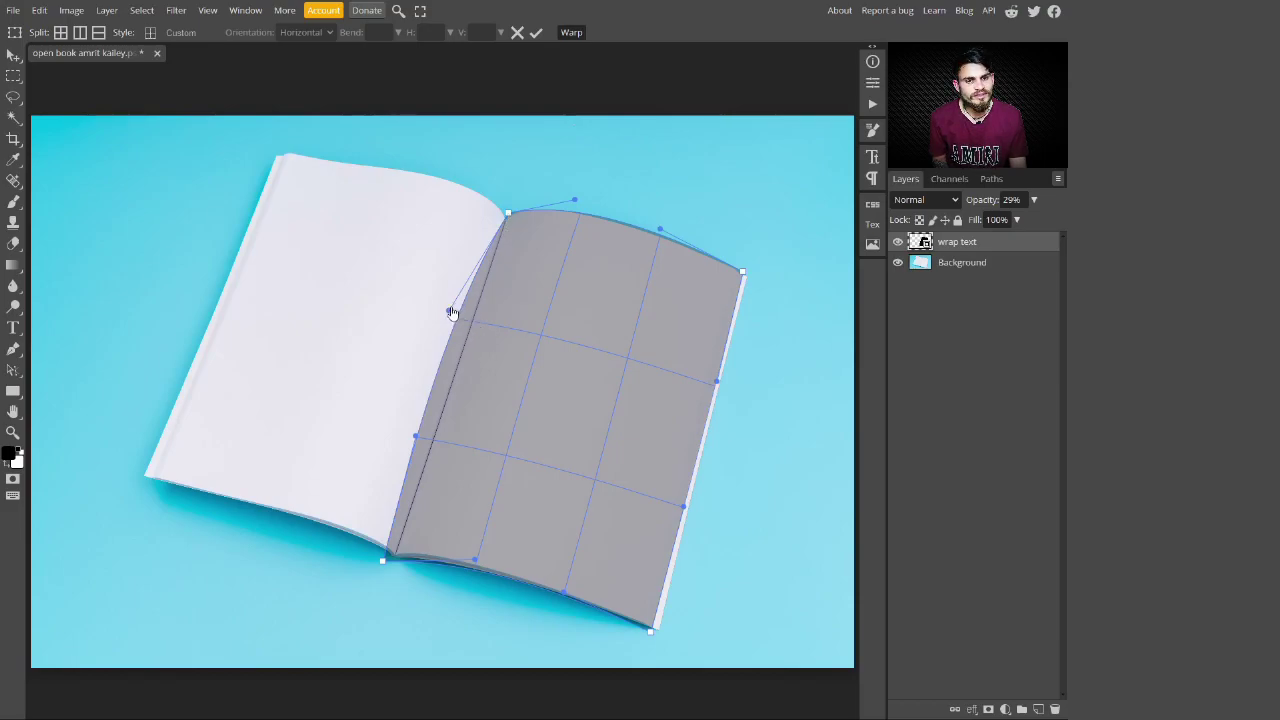
pyautogui.moveTo(450, 316); pyautogui.dragTo(476, 317)
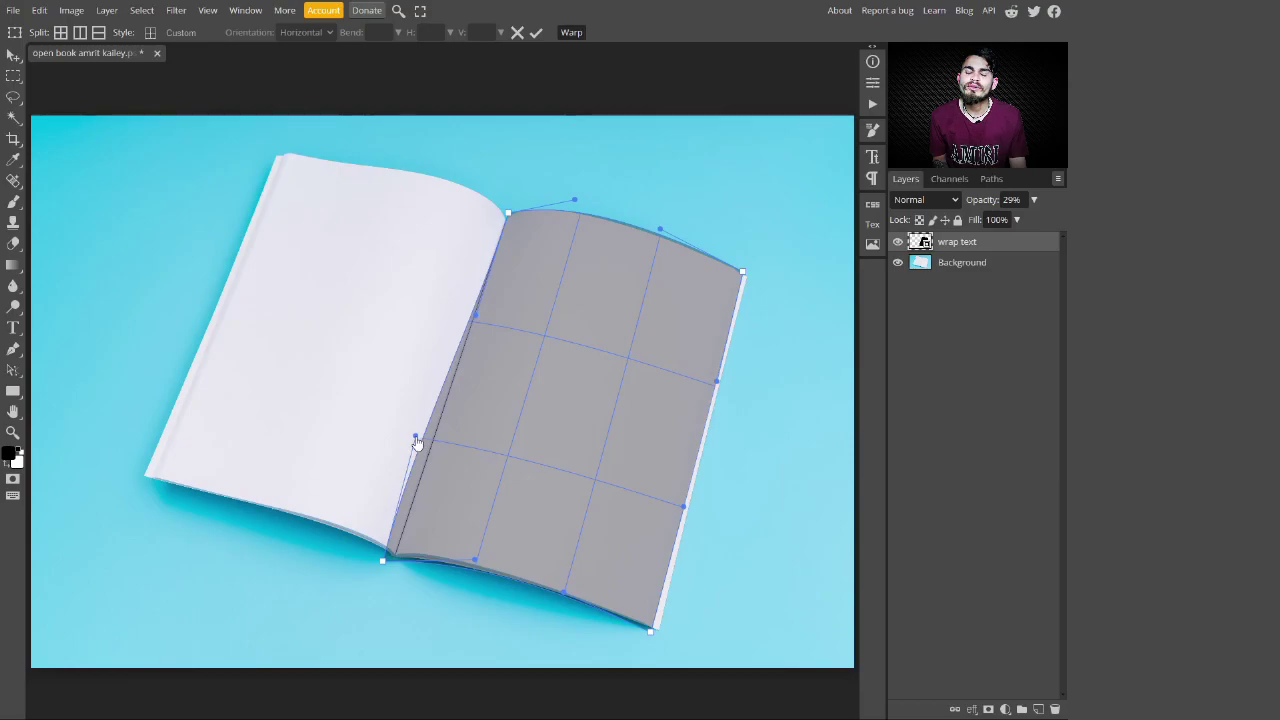
pyautogui.moveTo(417, 439); pyautogui.dragTo(435, 450)
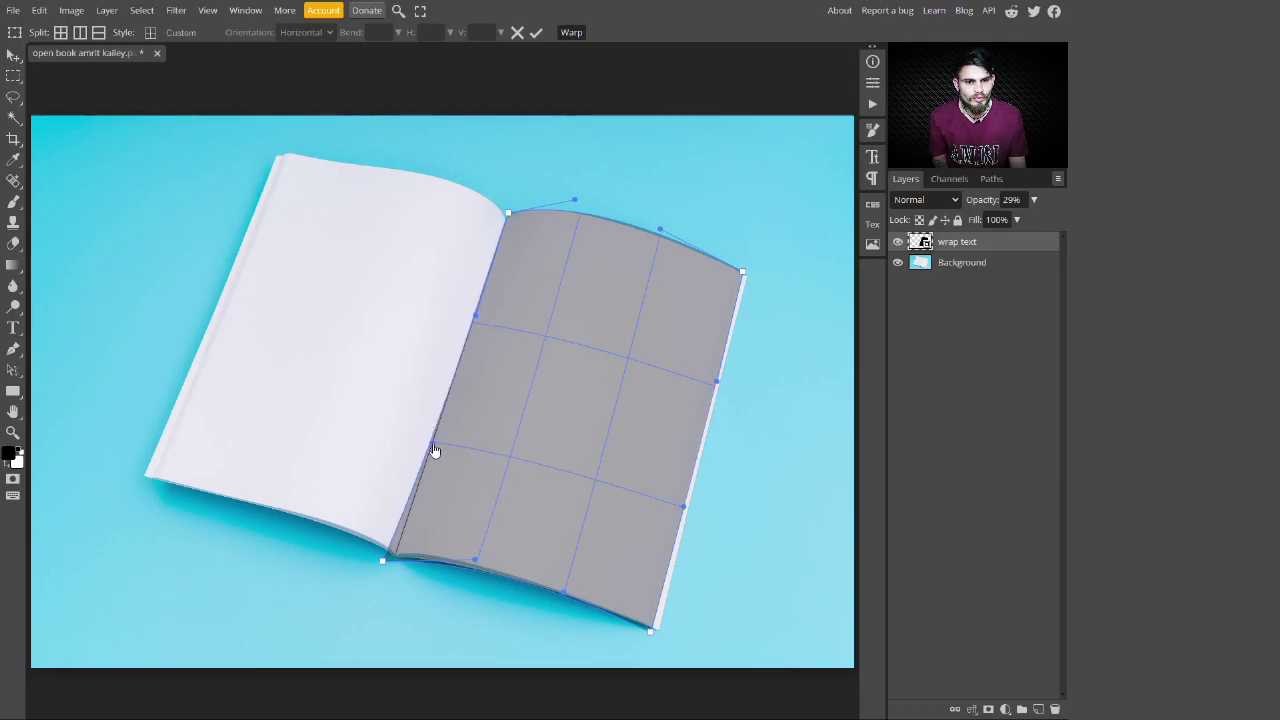
pyautogui.moveTo(383, 566); pyautogui.dragTo(397, 568)
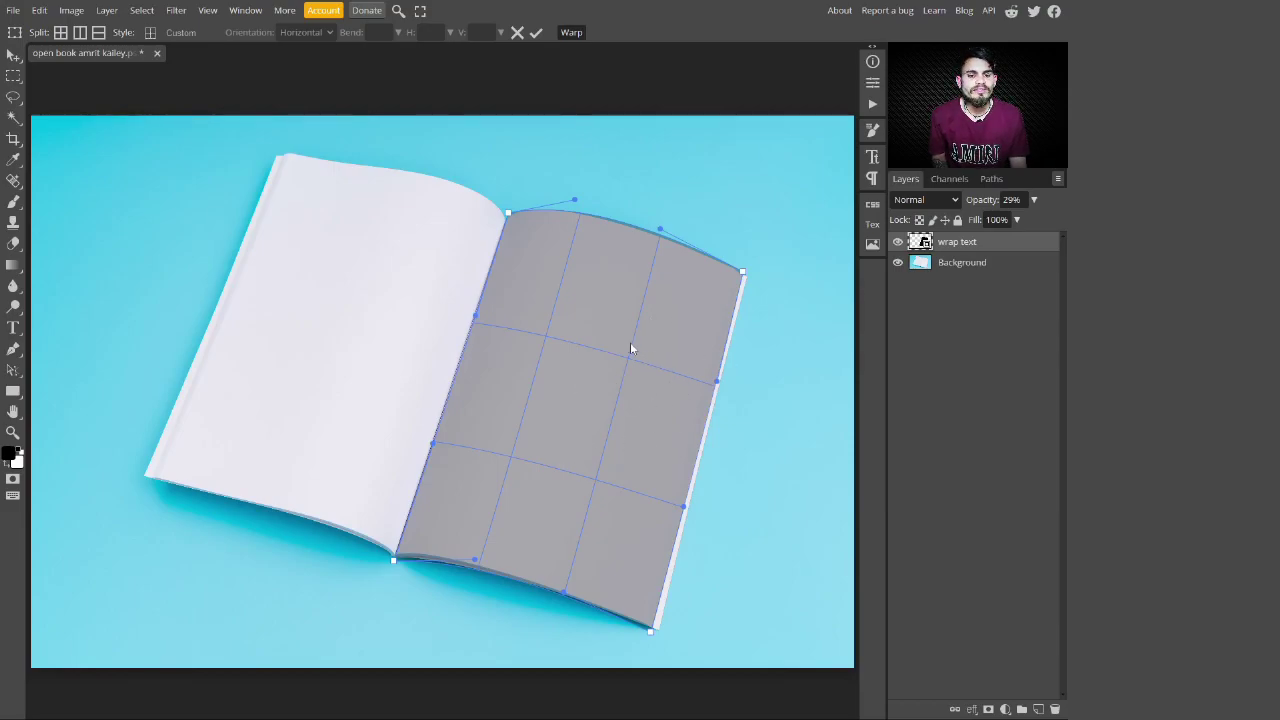
# Restore the wrap text layer to 100% opacity, applying the warp, and reselect the layer
pyautogui.click(1034, 199)
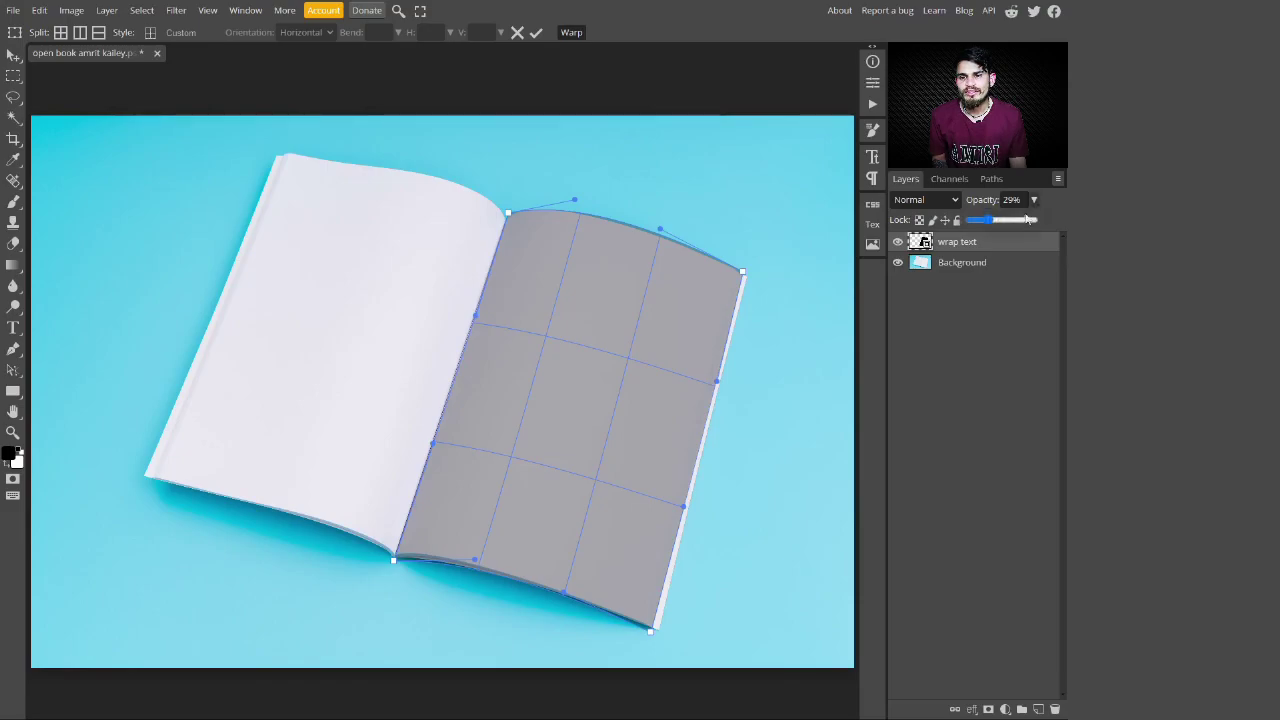
pyautogui.moveTo(995, 233); pyautogui.dragTo(1052, 228)
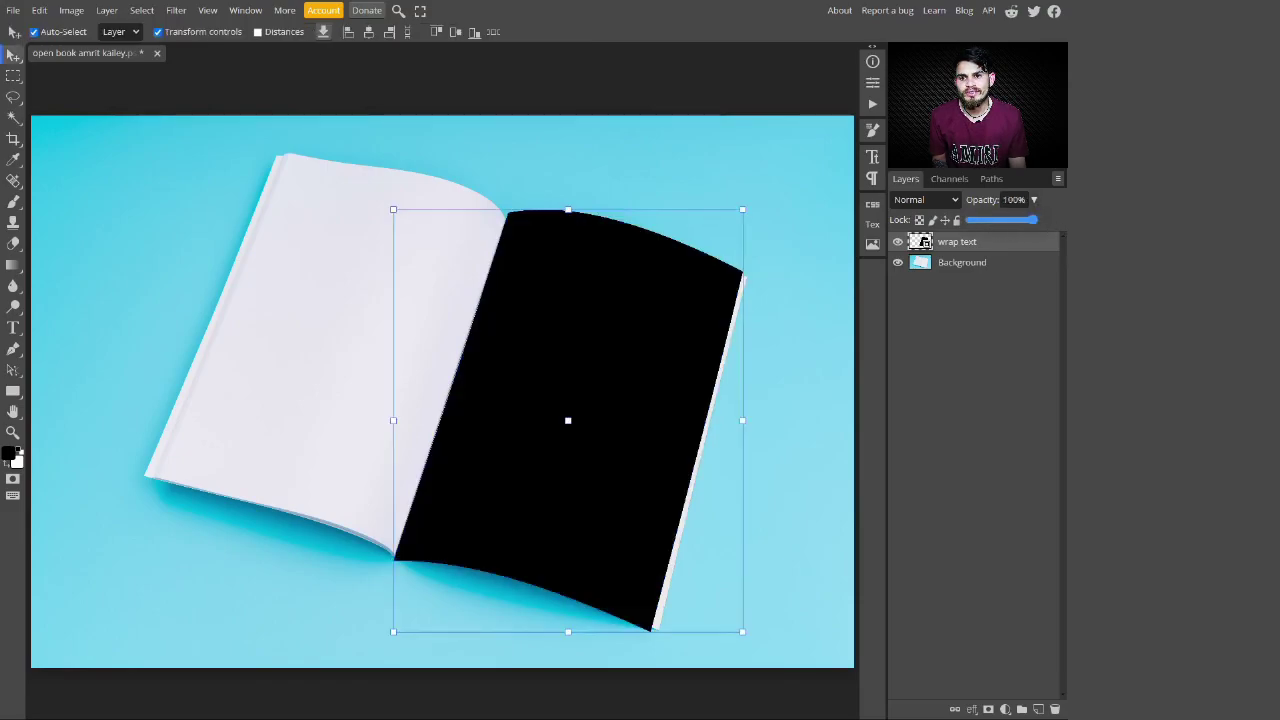
pyautogui.click(985, 270)
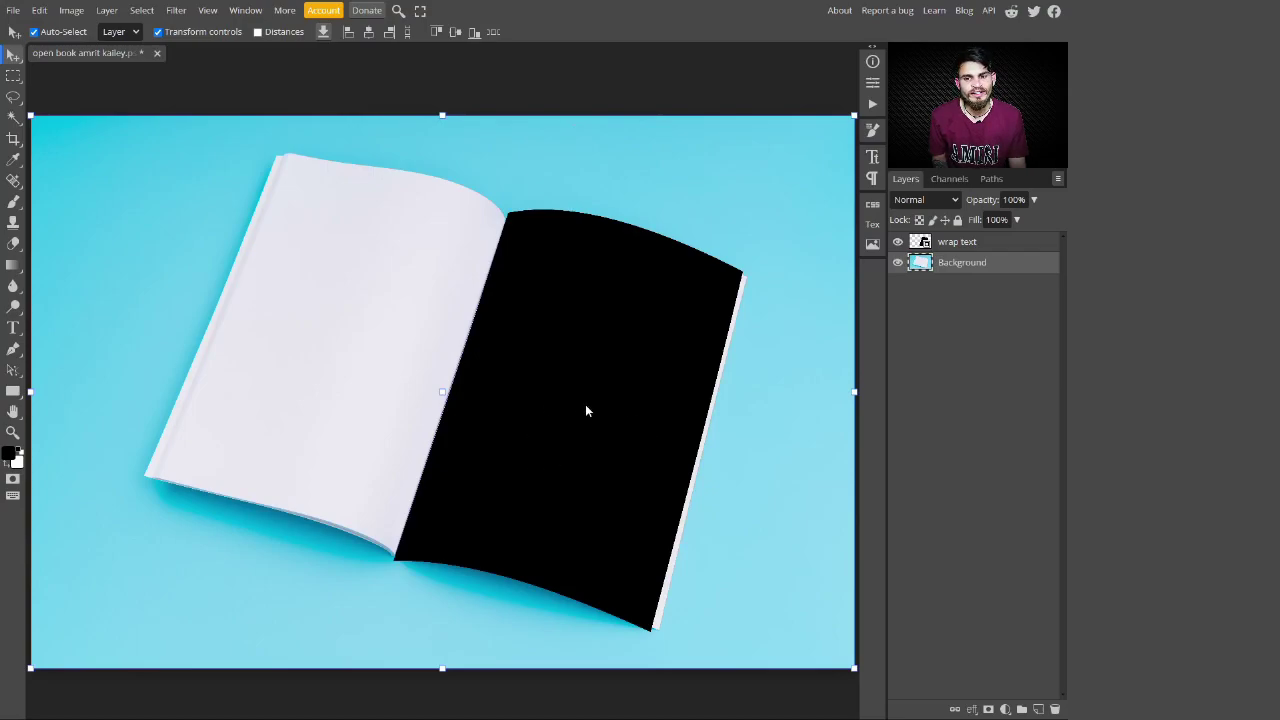
pyautogui.click(977, 250)
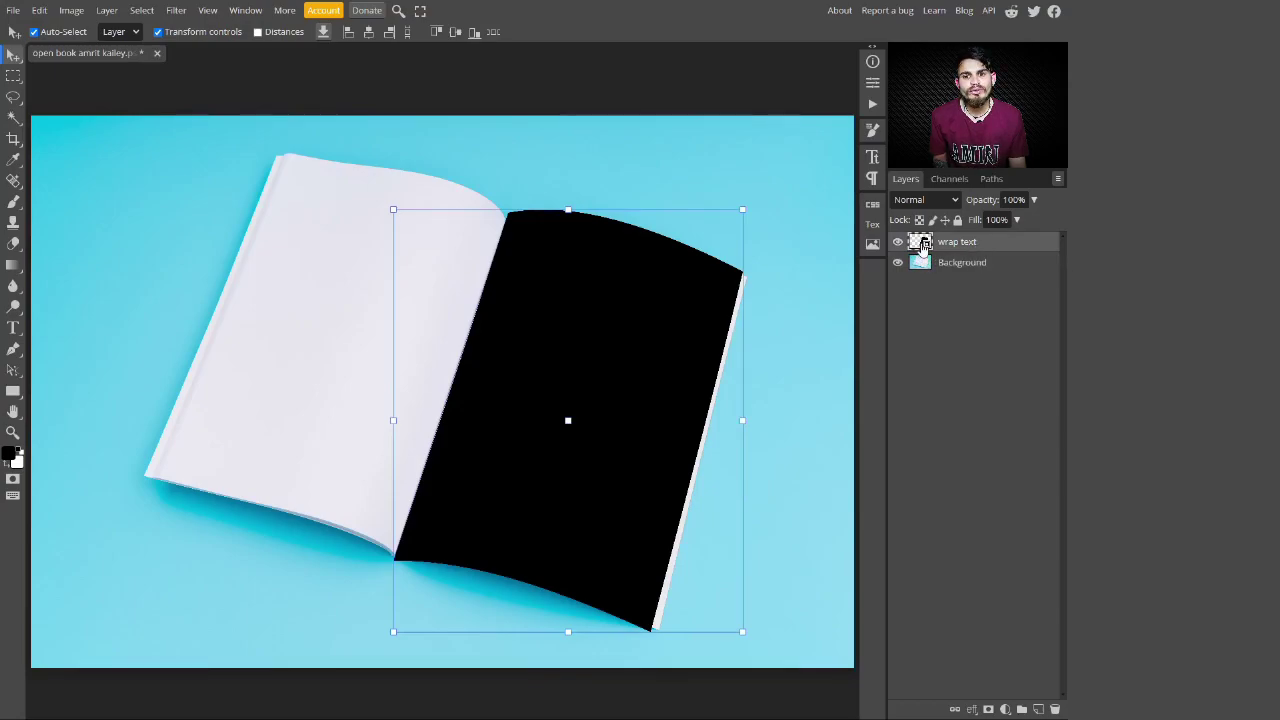
# Open the wrap text smart object's contents and add a white #ffffff Color Fill layer
pyautogui.doubleClick(923, 246)
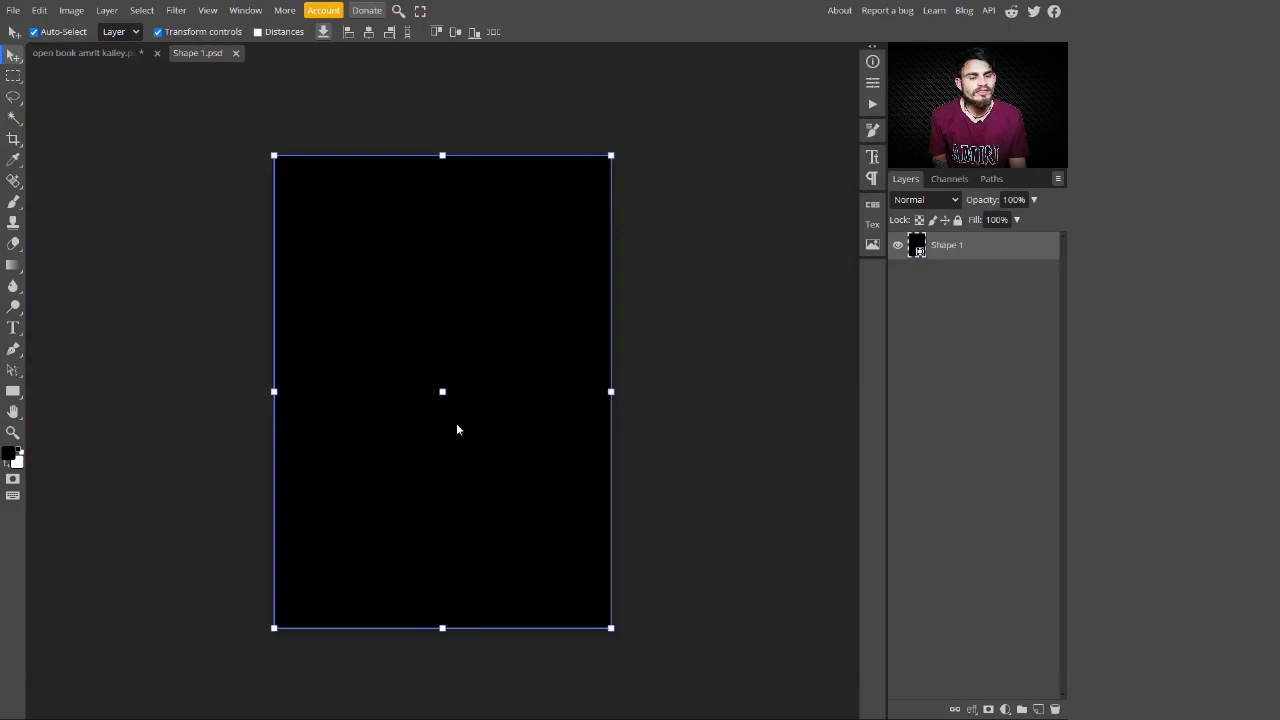
pyautogui.hotkey('ctrl', '0')
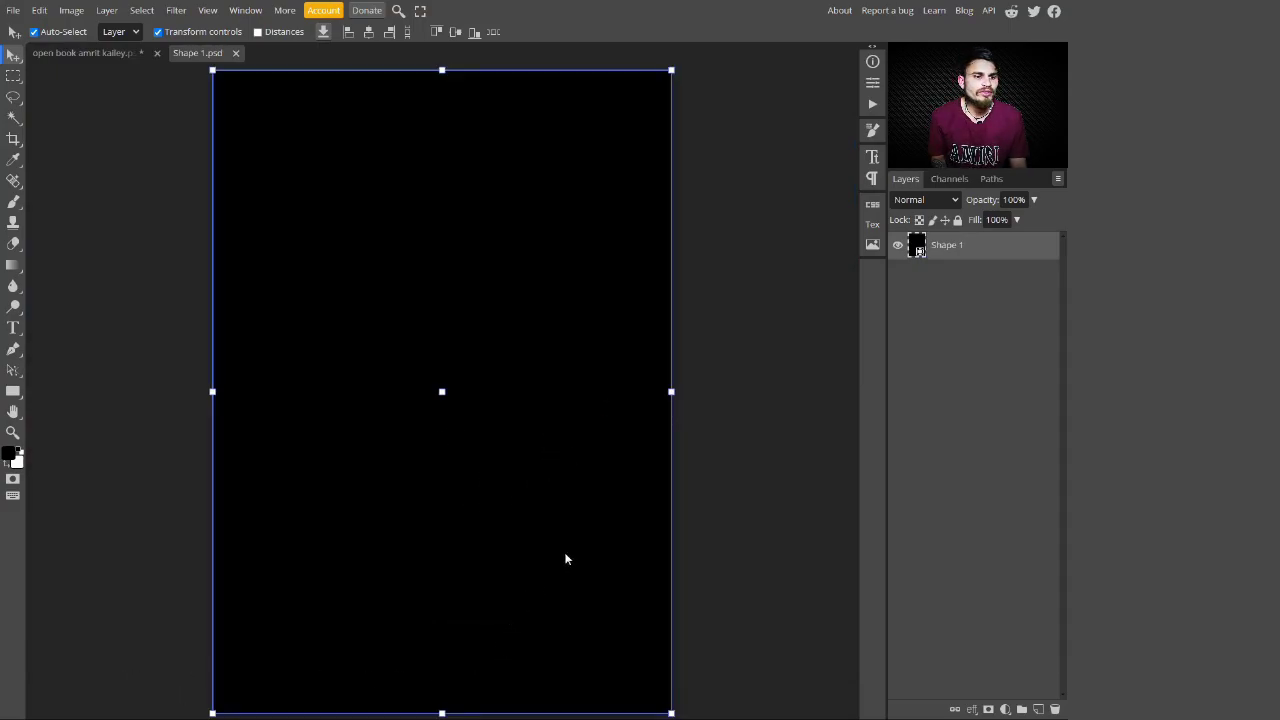
pyautogui.click(1005, 710)
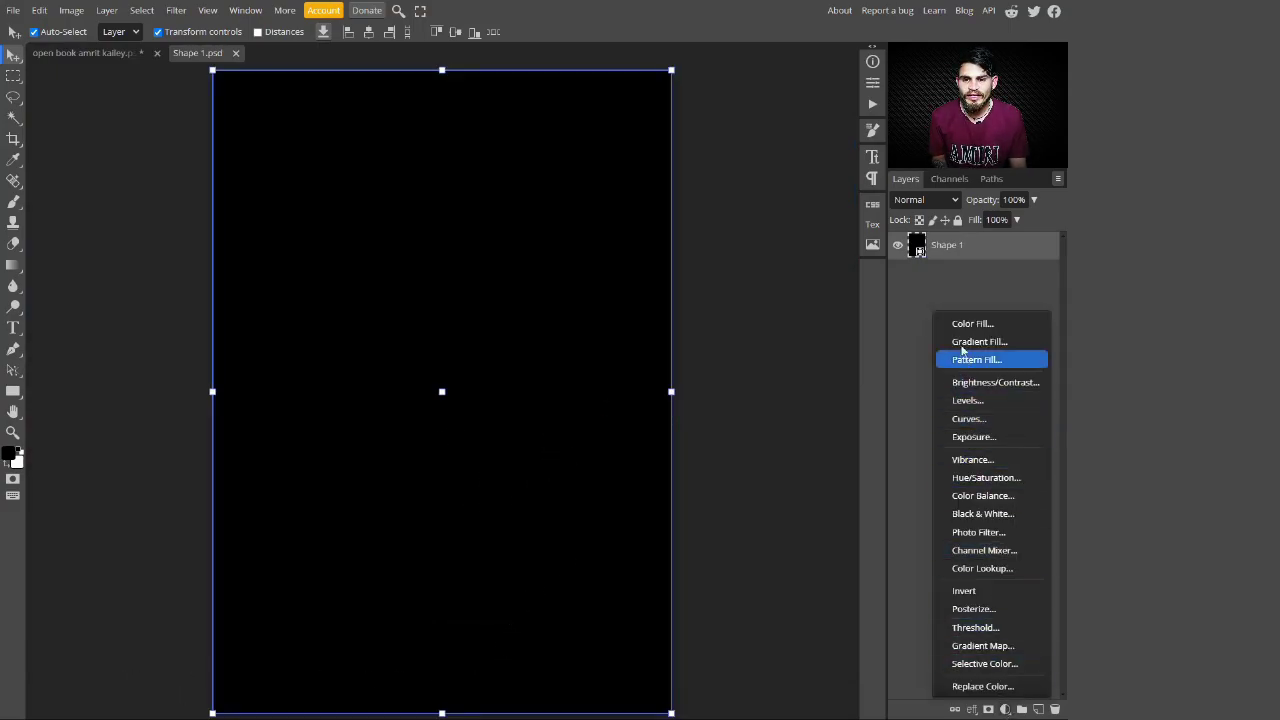
pyautogui.click(1010, 324)
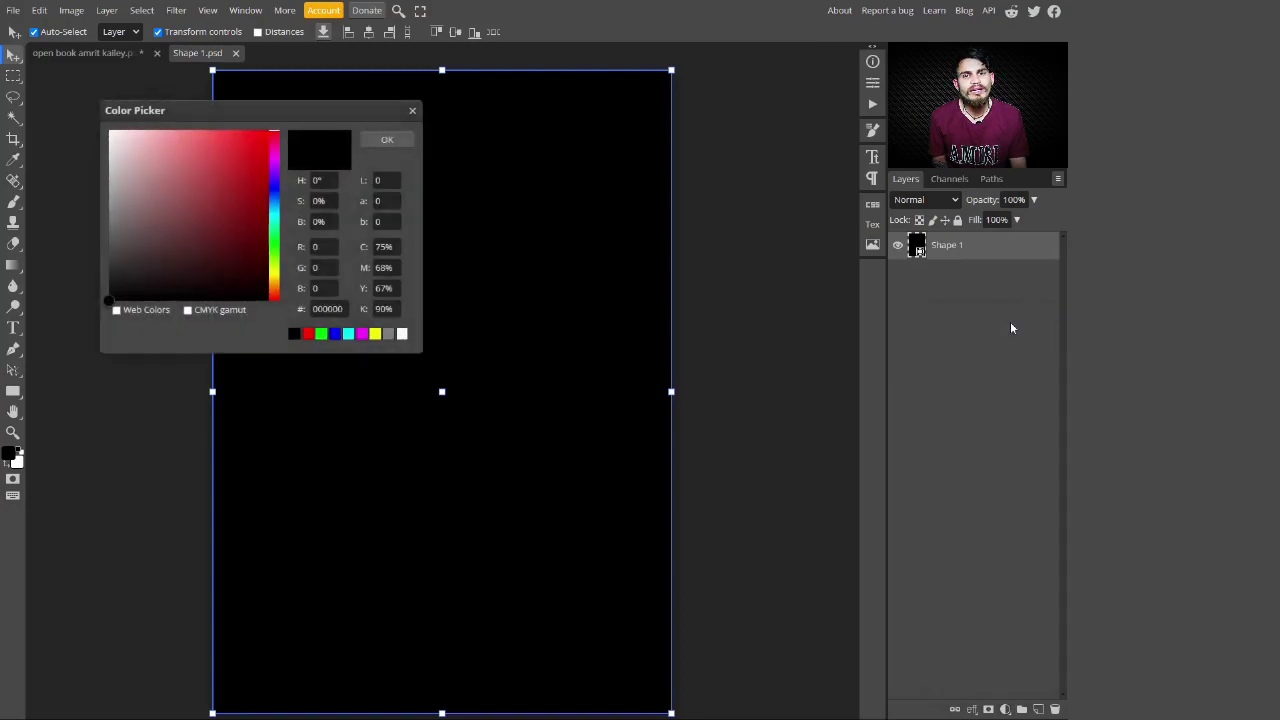
pyautogui.moveTo(264, 113); pyautogui.dragTo(907, 369)
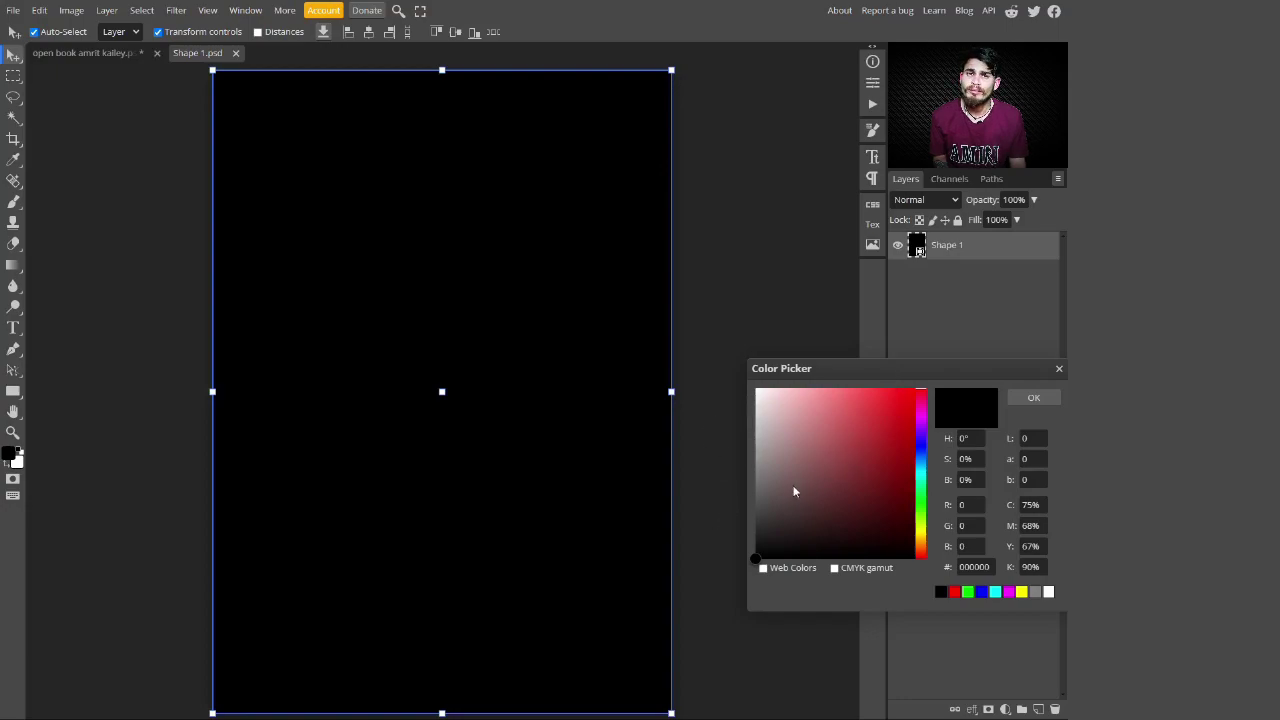
pyautogui.moveTo(794, 488); pyautogui.dragTo(705, 331)
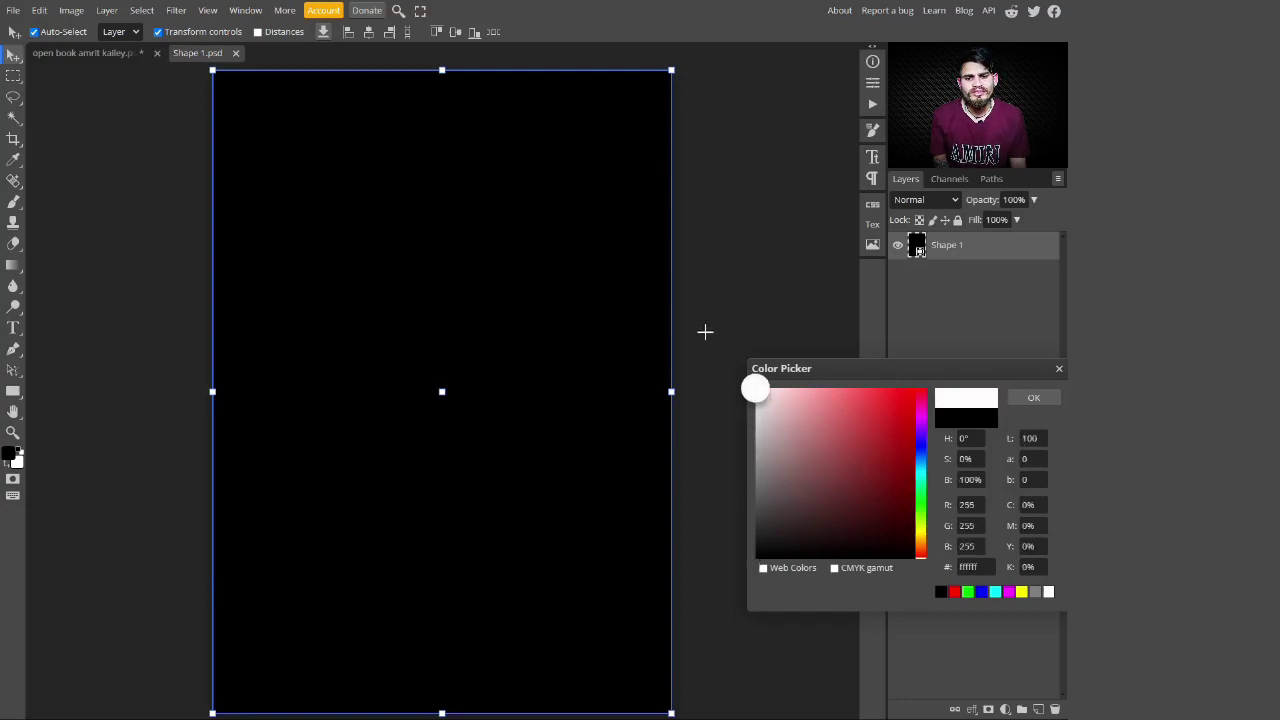
pyautogui.click(1032, 400)
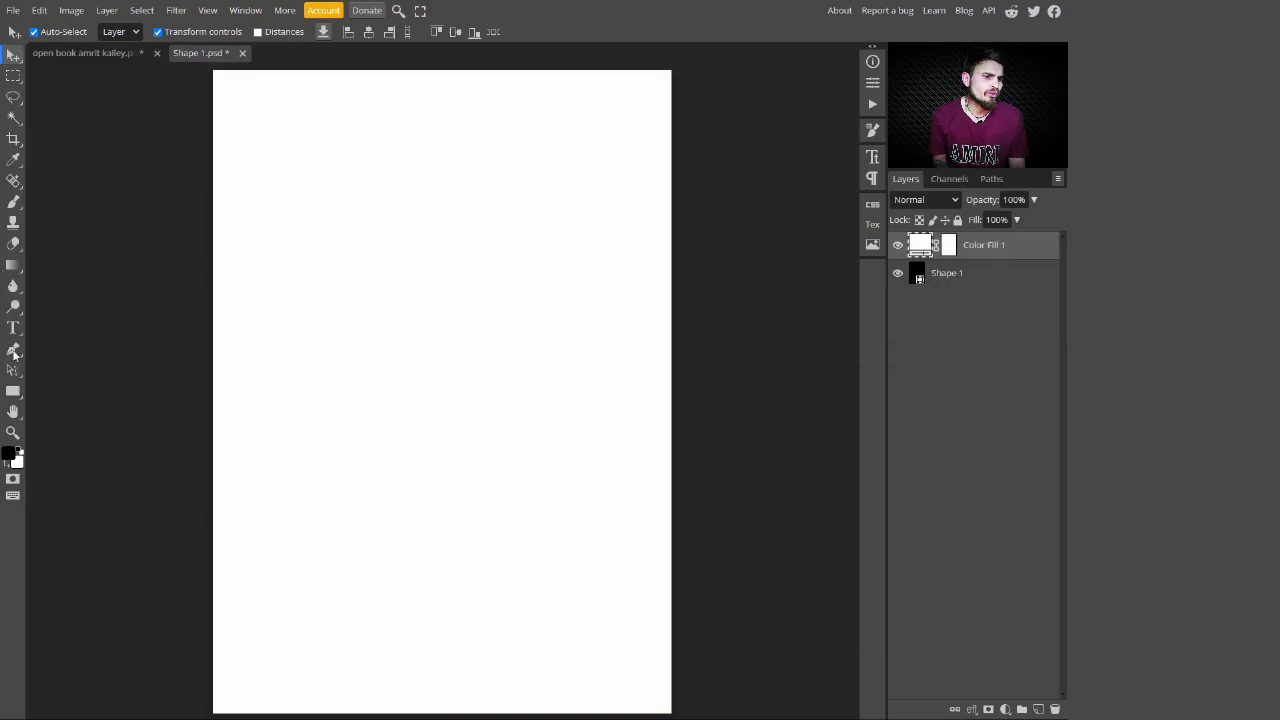
# Add 'type your text here' at 150 px near the page top, then scale it larger
pyautogui.click(14, 329)
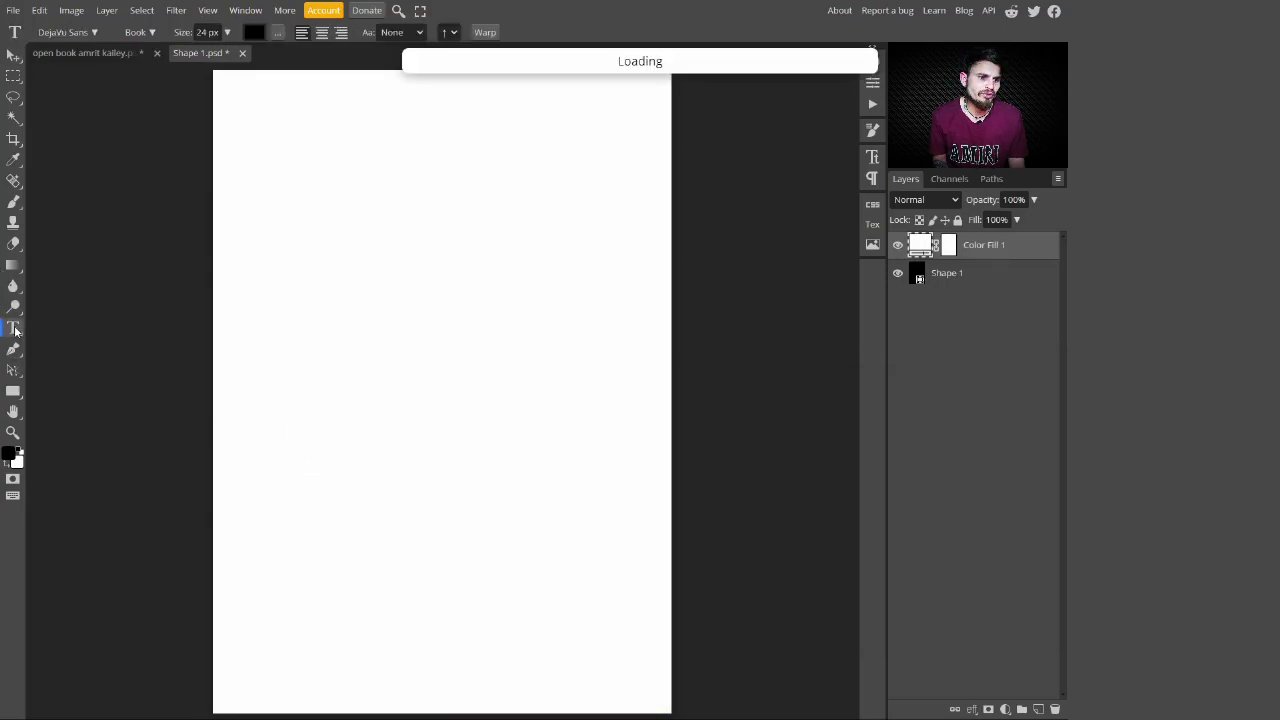
pyautogui.click(299, 119)
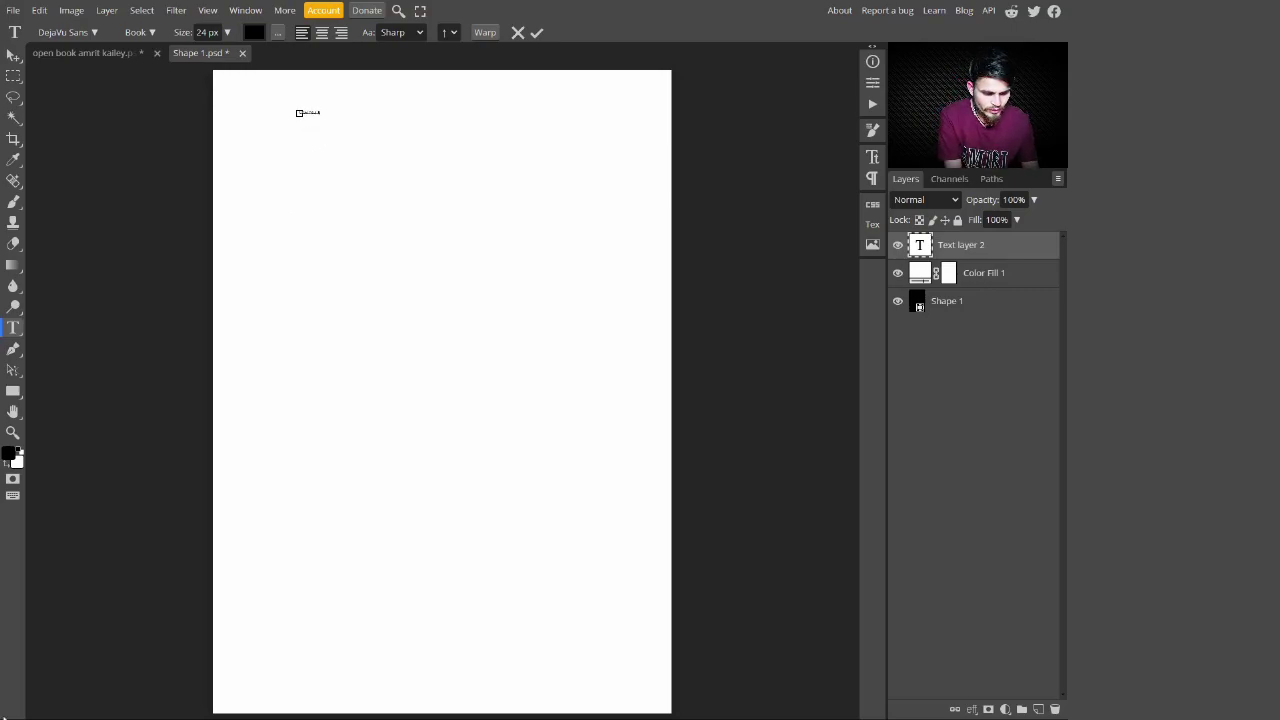
pyautogui.hotkey('ctrl', 'a')
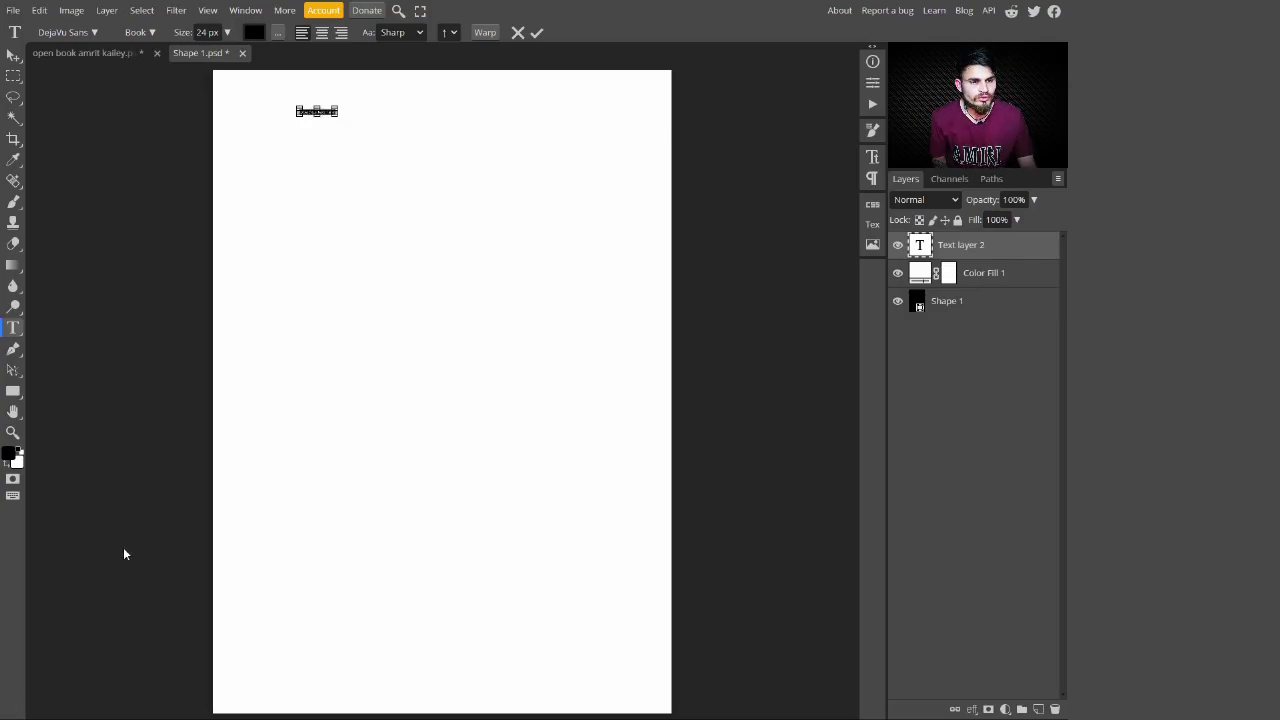
pyautogui.click(228, 34)
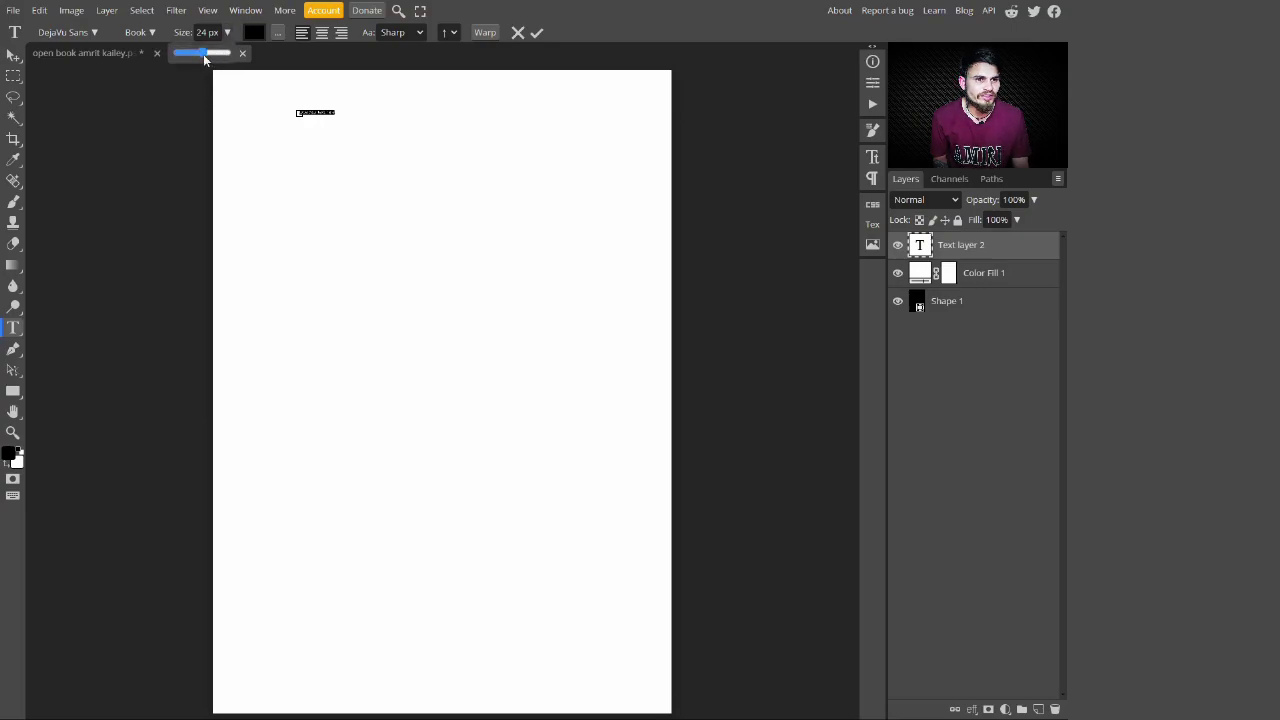
pyautogui.moveTo(203, 54); pyautogui.dragTo(238, 56)
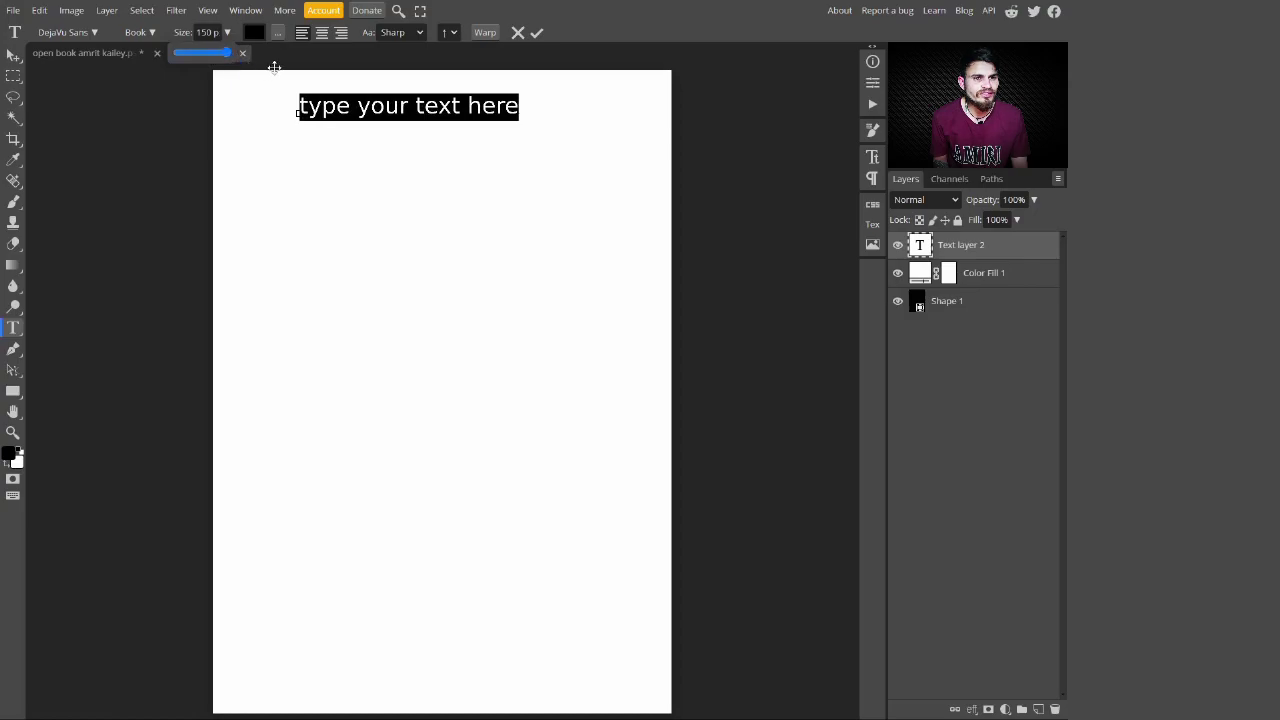
pyautogui.click(330, 222)
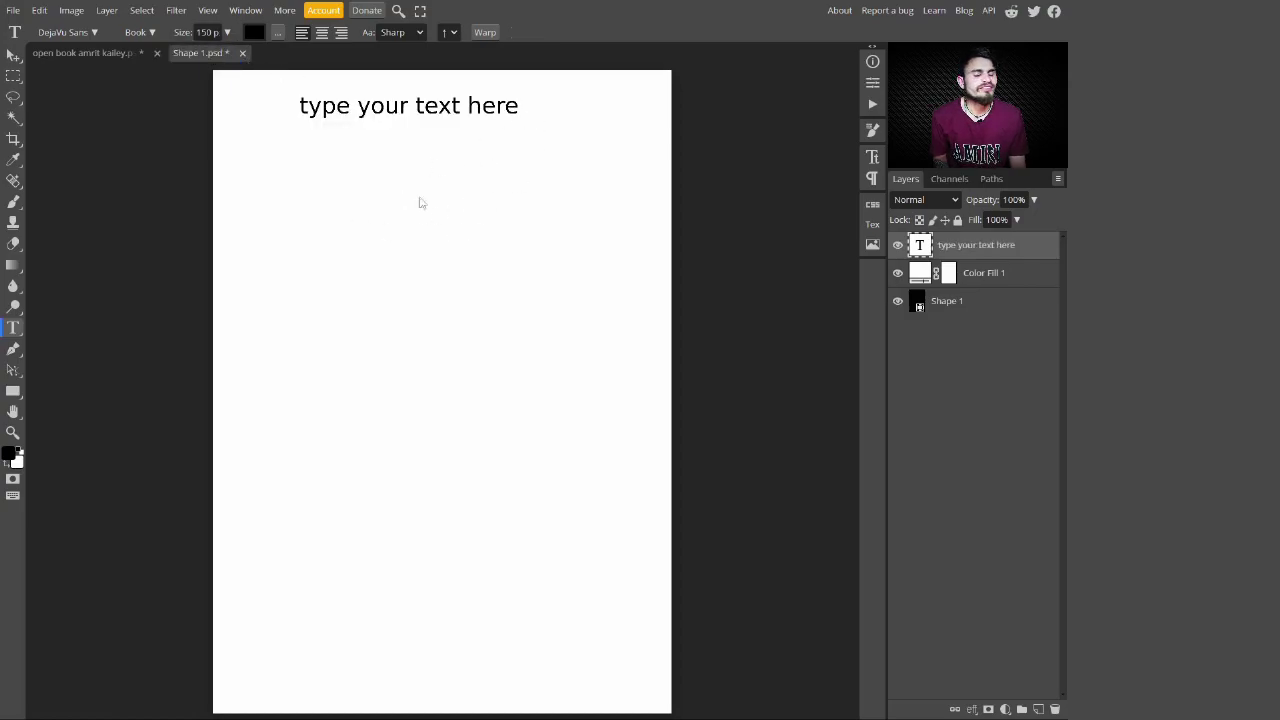
pyautogui.press('v')
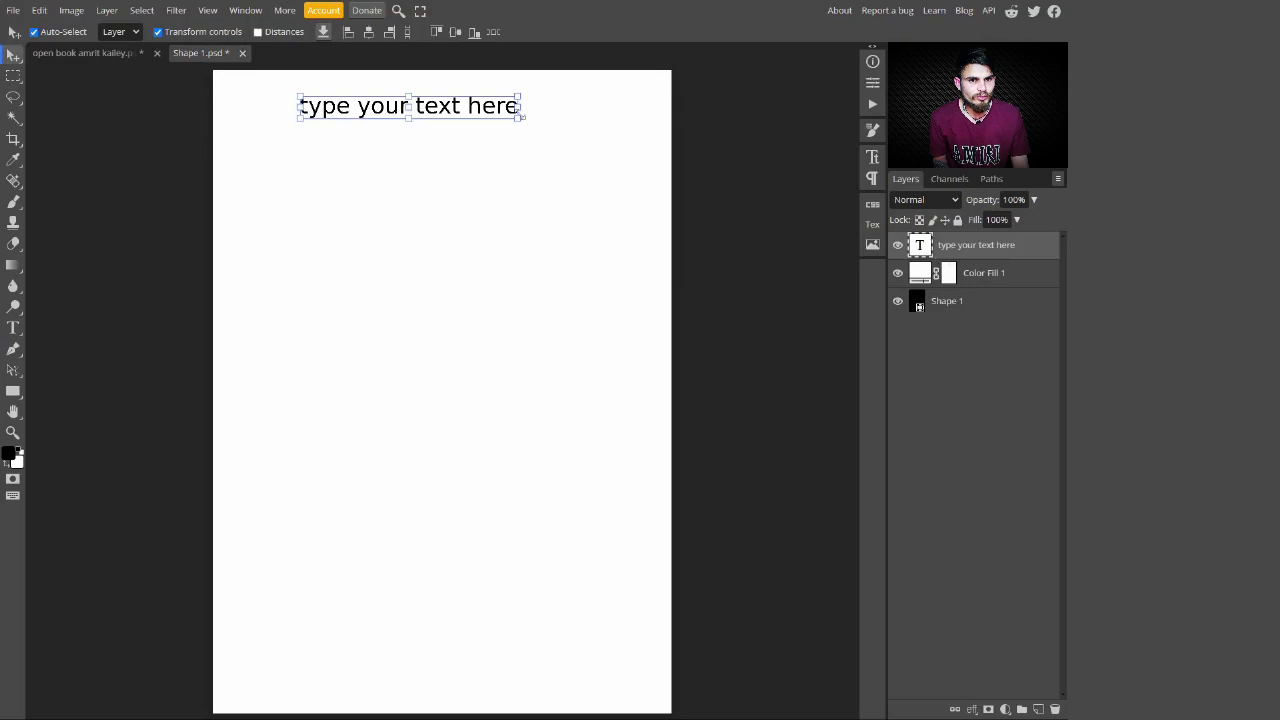
pyautogui.moveTo(520, 116); pyautogui.dragTo(582, 121)
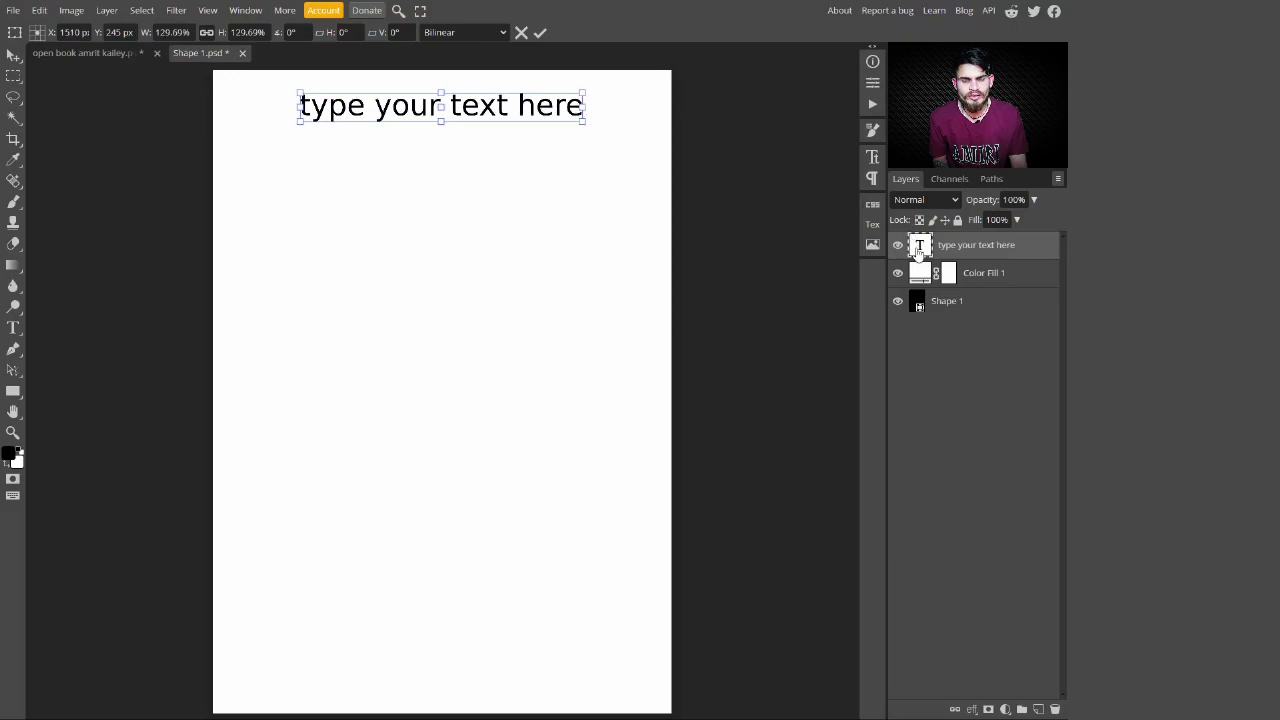
# Change the 'type your text here' line to the Dekko font, keeping it black
pyautogui.doubleClick(919, 248)
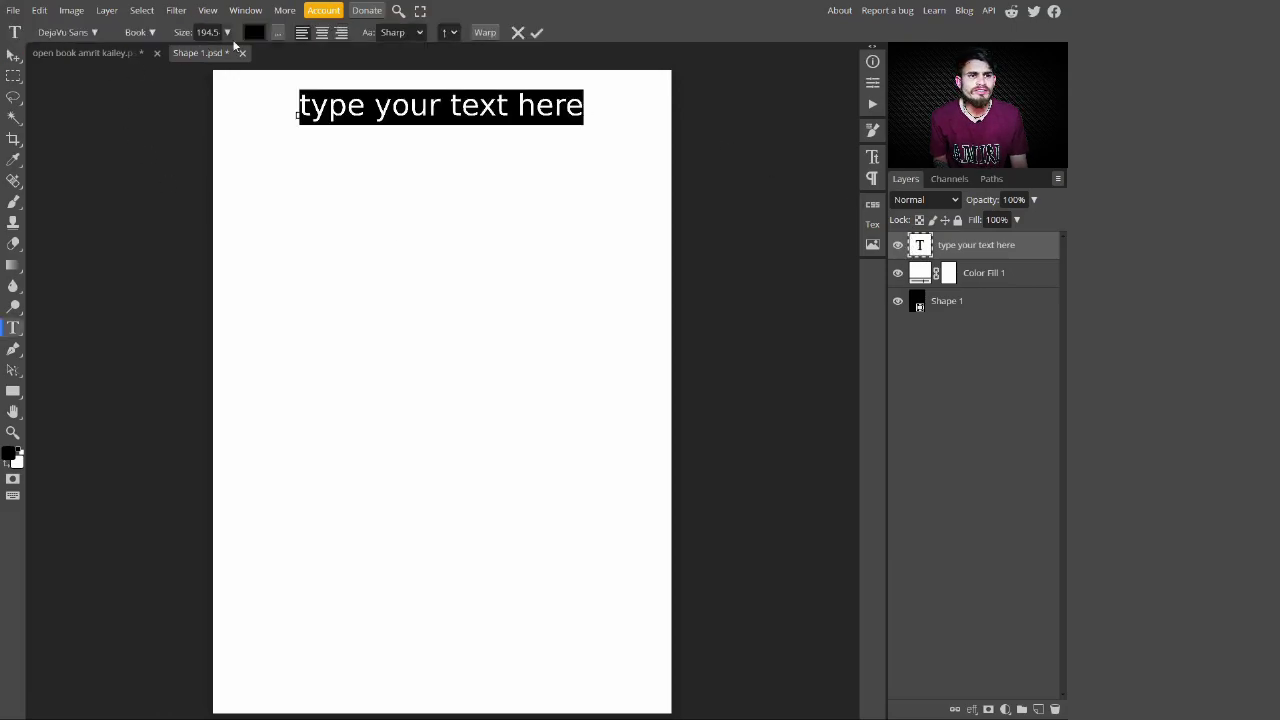
pyautogui.click(254, 33)
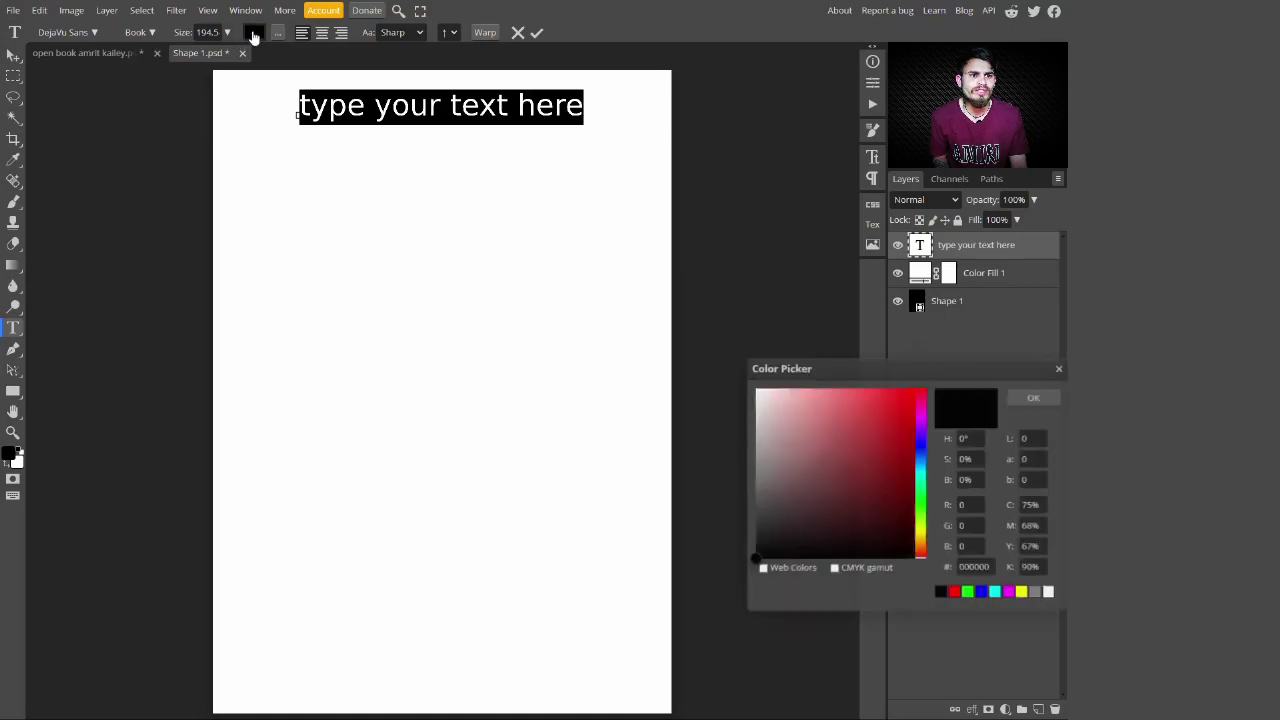
pyautogui.moveTo(930, 494)
pyautogui.mouseDown()
pyautogui.moveTo(915, 405)
pyautogui.moveTo(915, 529)
pyautogui.moveTo(897, 421)
pyautogui.moveTo(917, 465)
pyautogui.mouseUp()
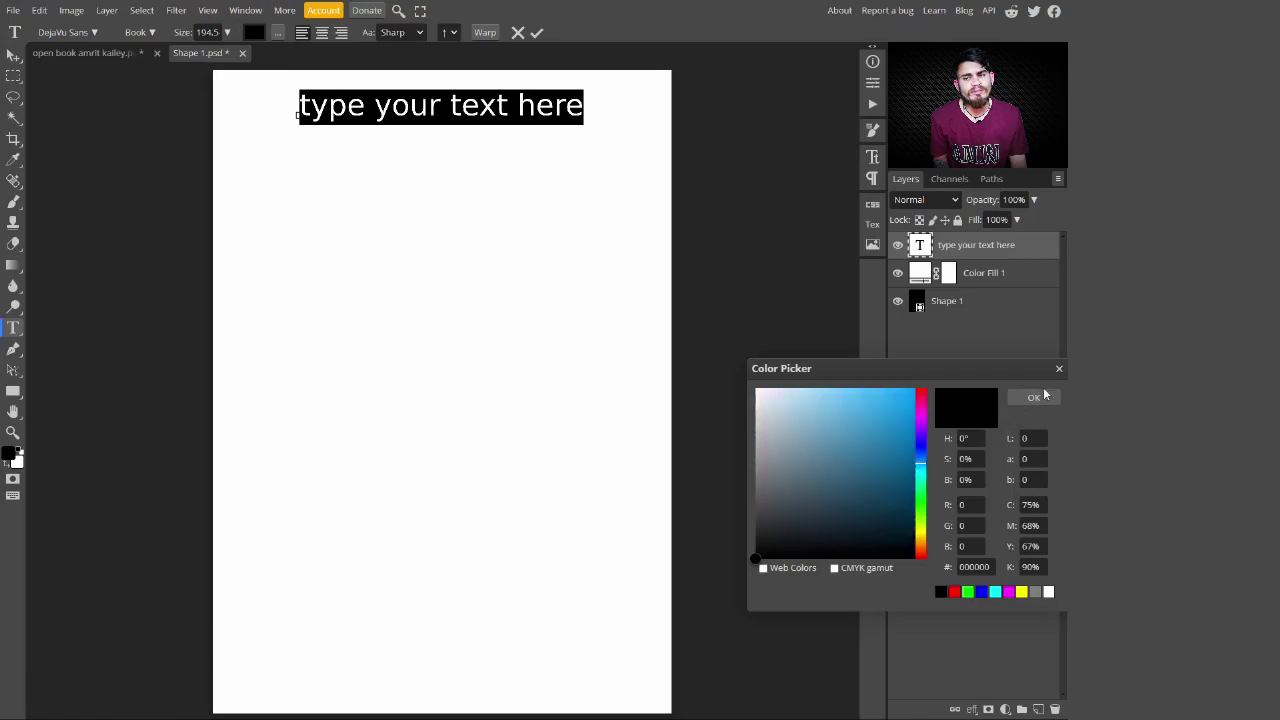
pyautogui.click(1033, 397)
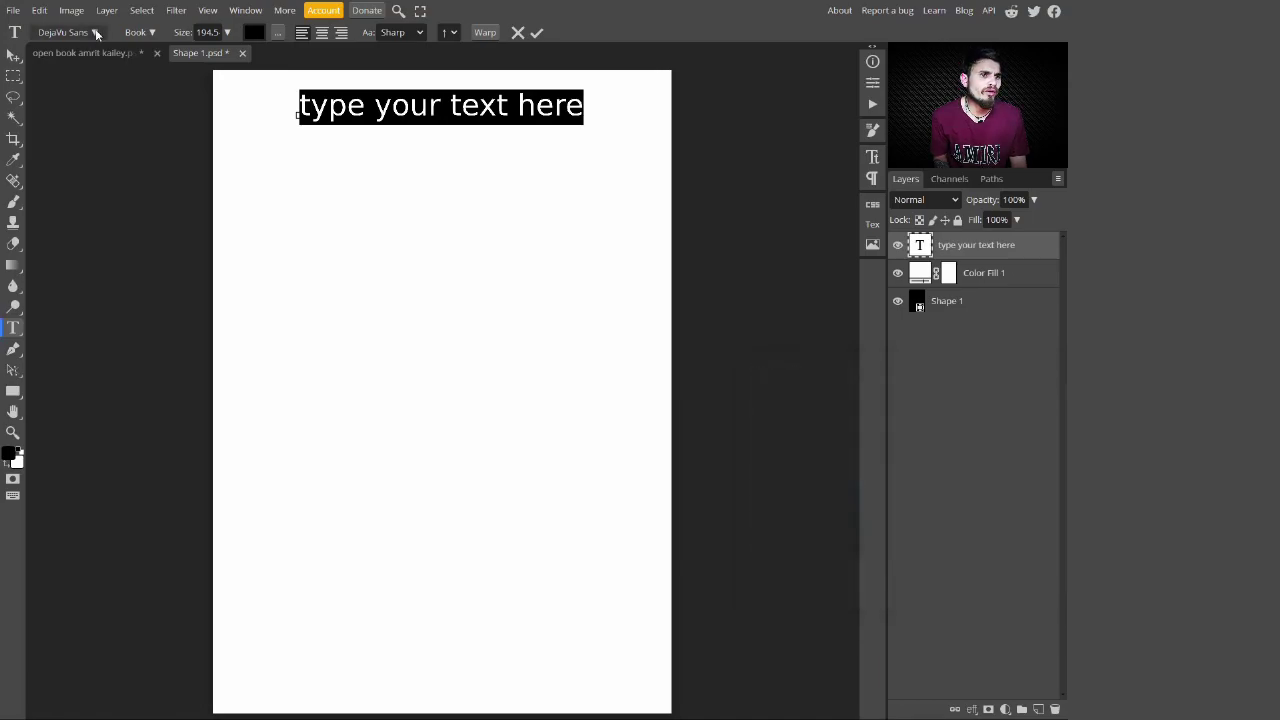
pyautogui.click(94, 33)
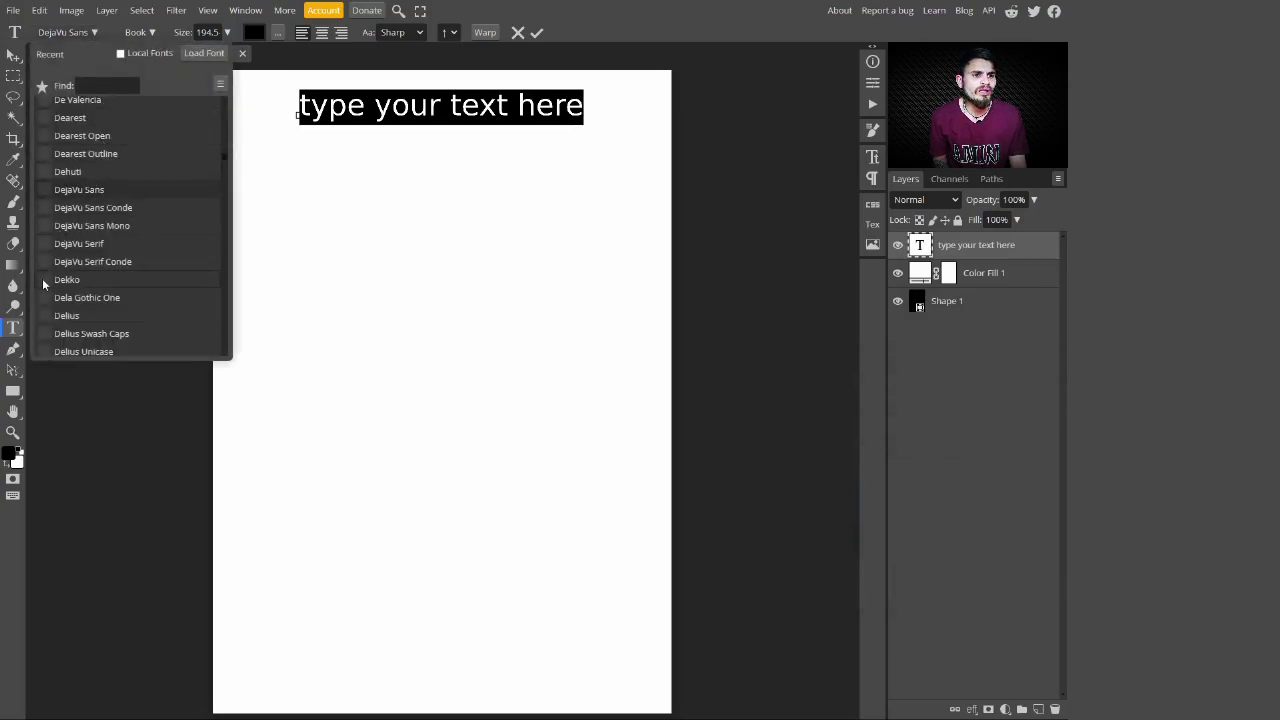
pyautogui.click(95, 280)
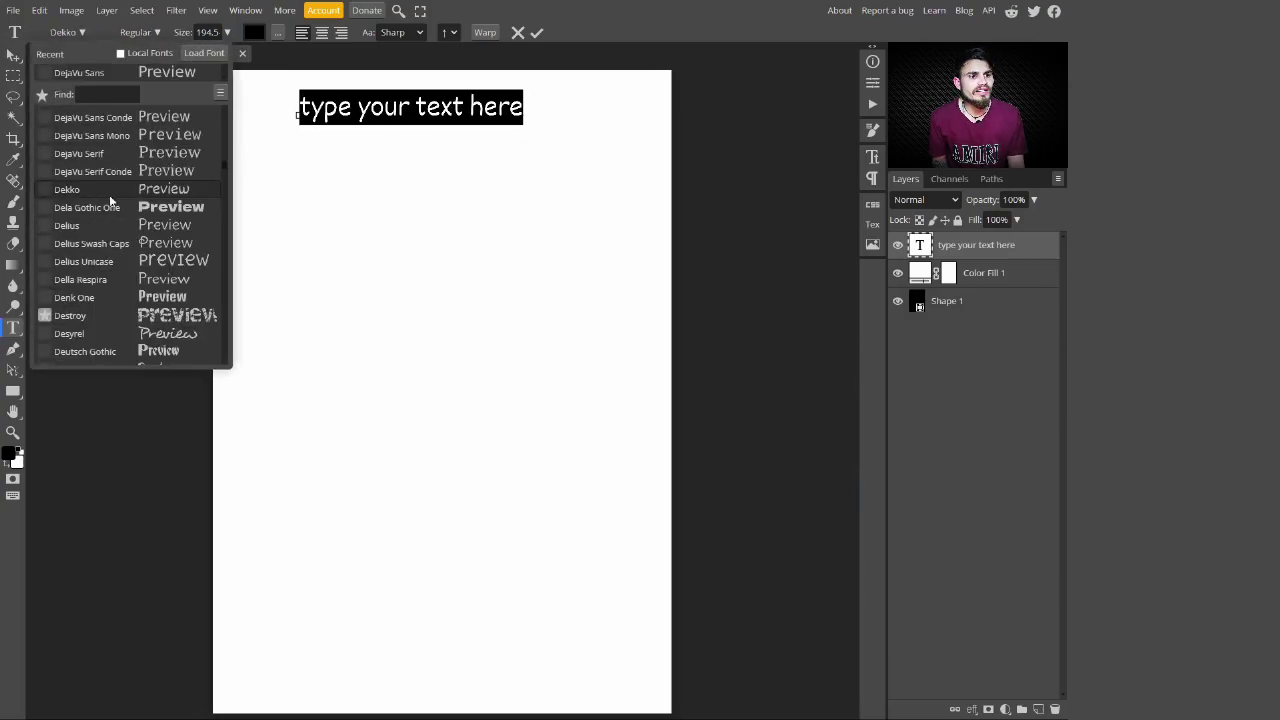
pyautogui.click(135, 190)
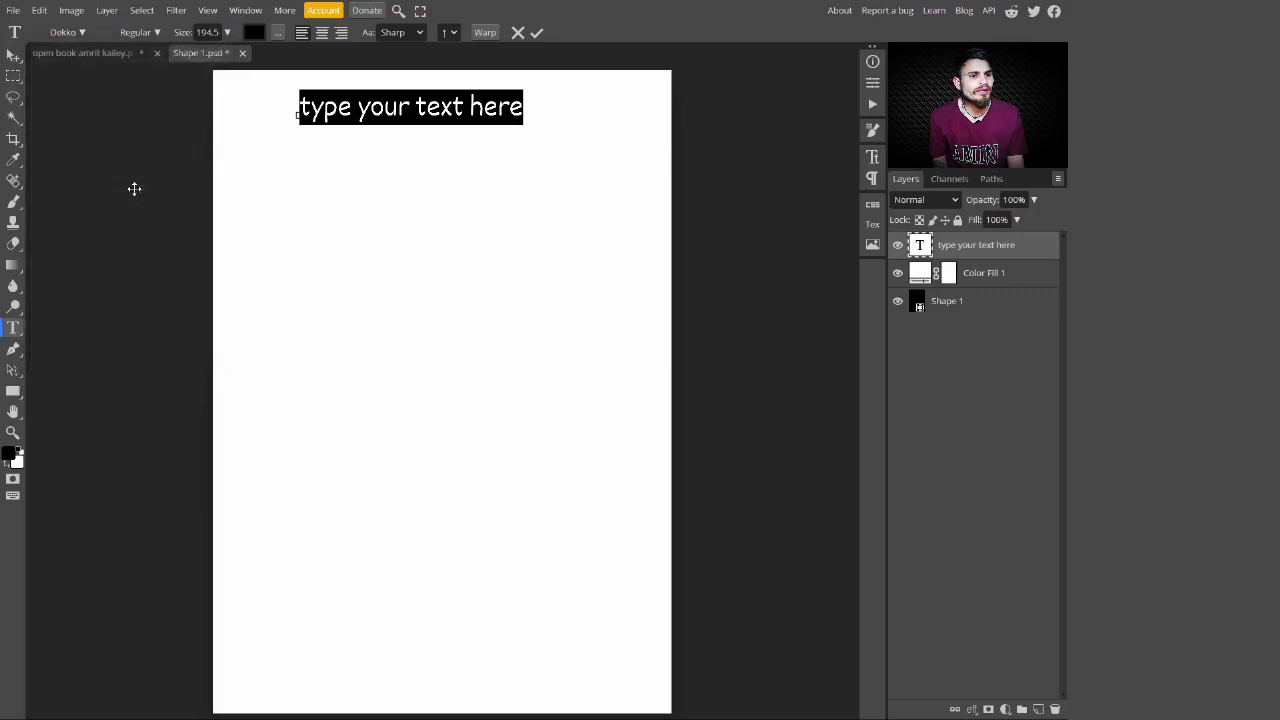
pyautogui.keyDown('ctrl'); pyautogui.click(517, 257); pyautogui.keyUp('ctrl')
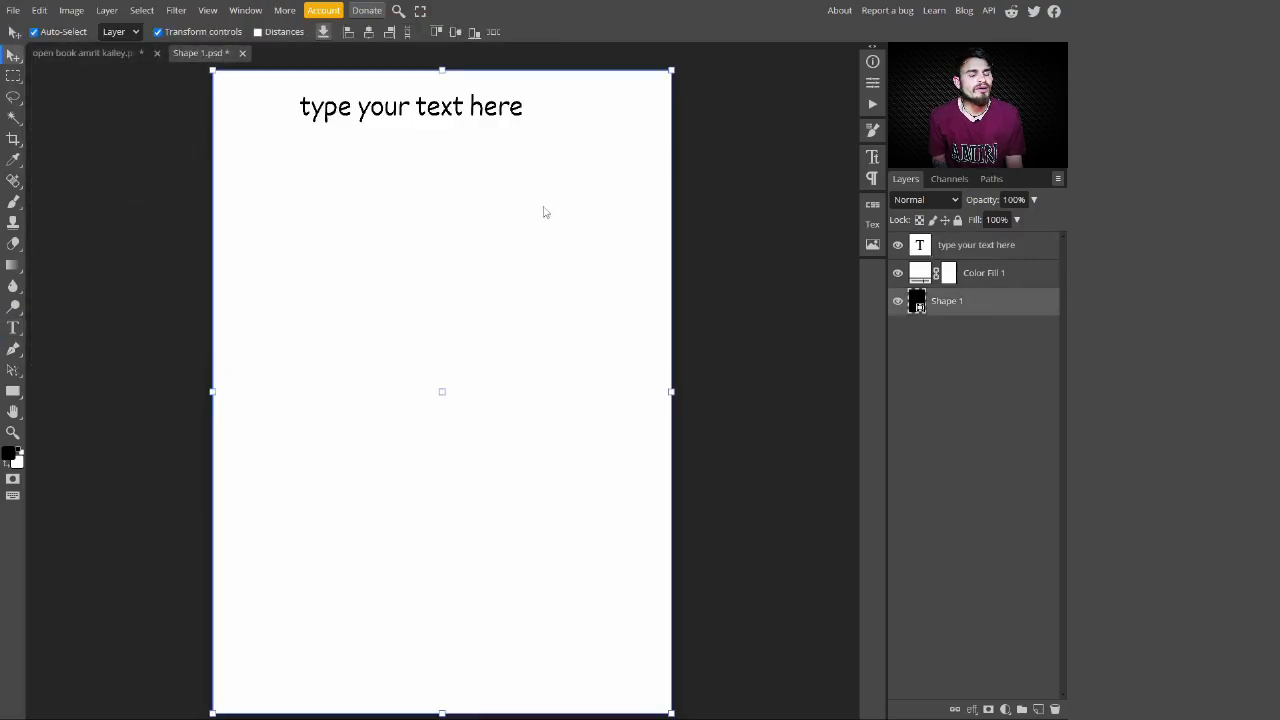
# Reopen the 'type your text here' layer for editing with the caret at the line end
pyautogui.click(1004, 255)
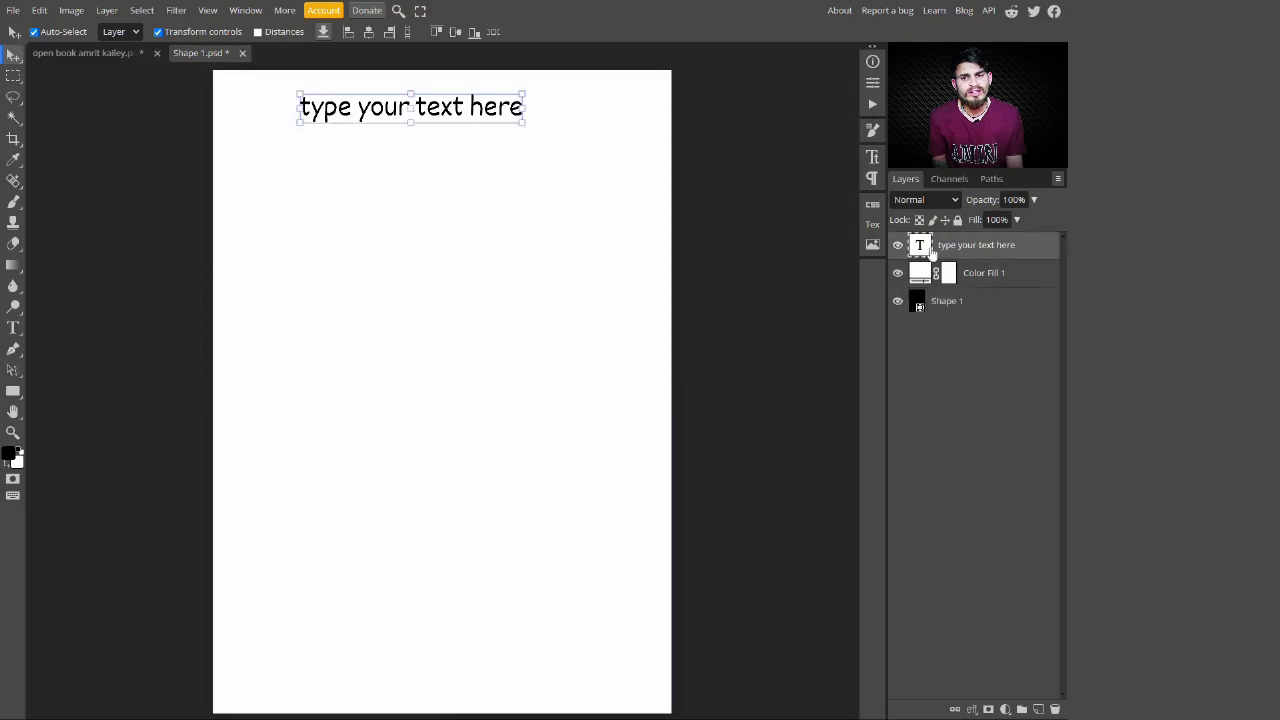
pyautogui.doubleClick(919, 245)
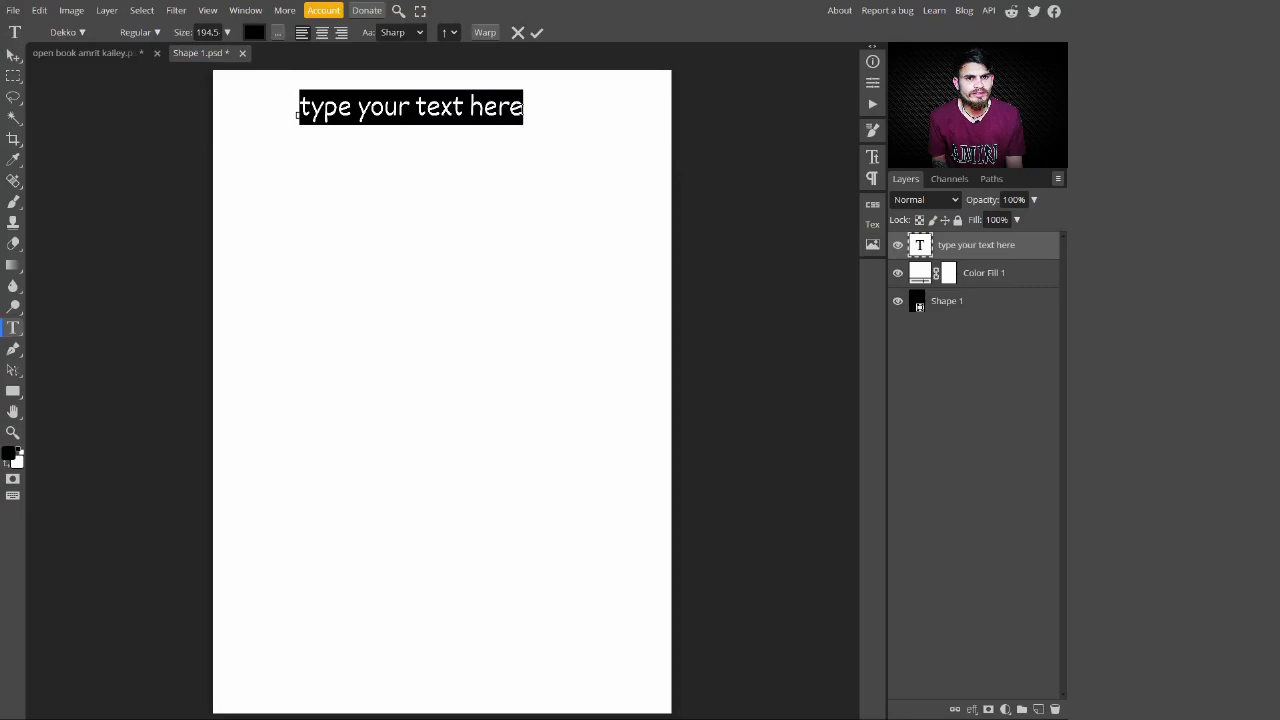
pyautogui.click(528, 112)
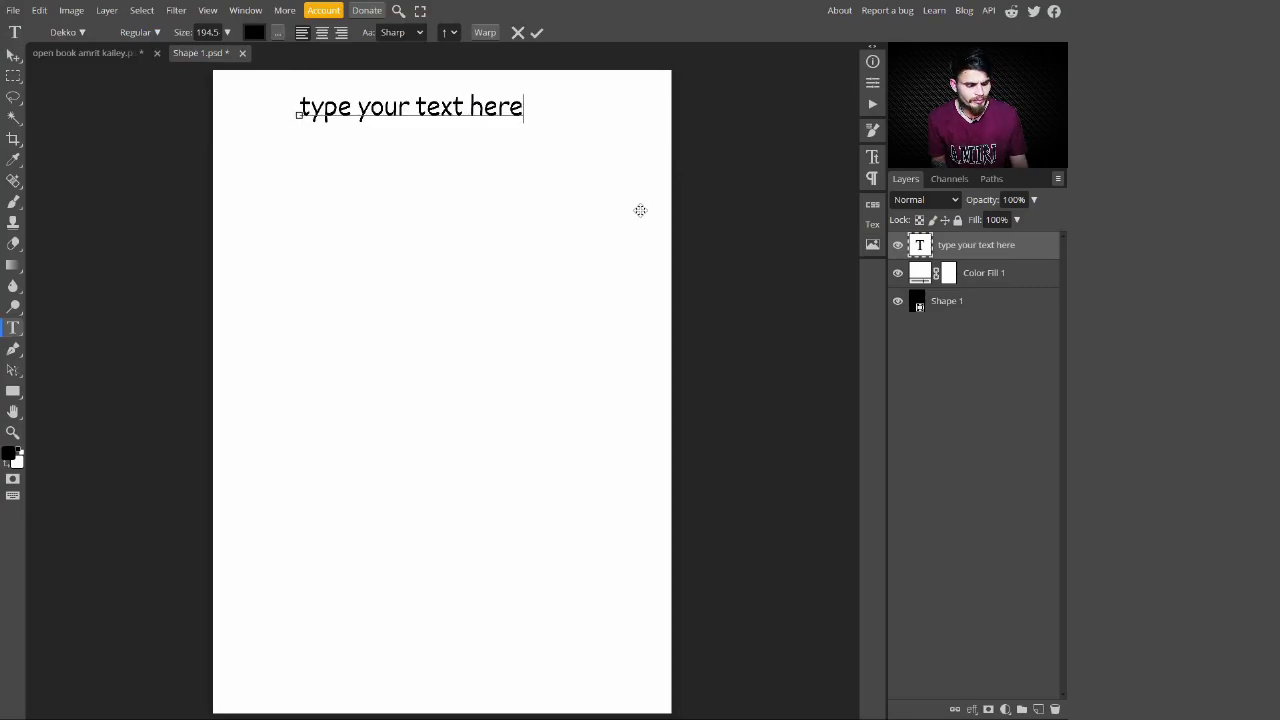
pyautogui.hotkey('ctrl', 'a')
pyautogui.hotkey('ctrl', 'c')
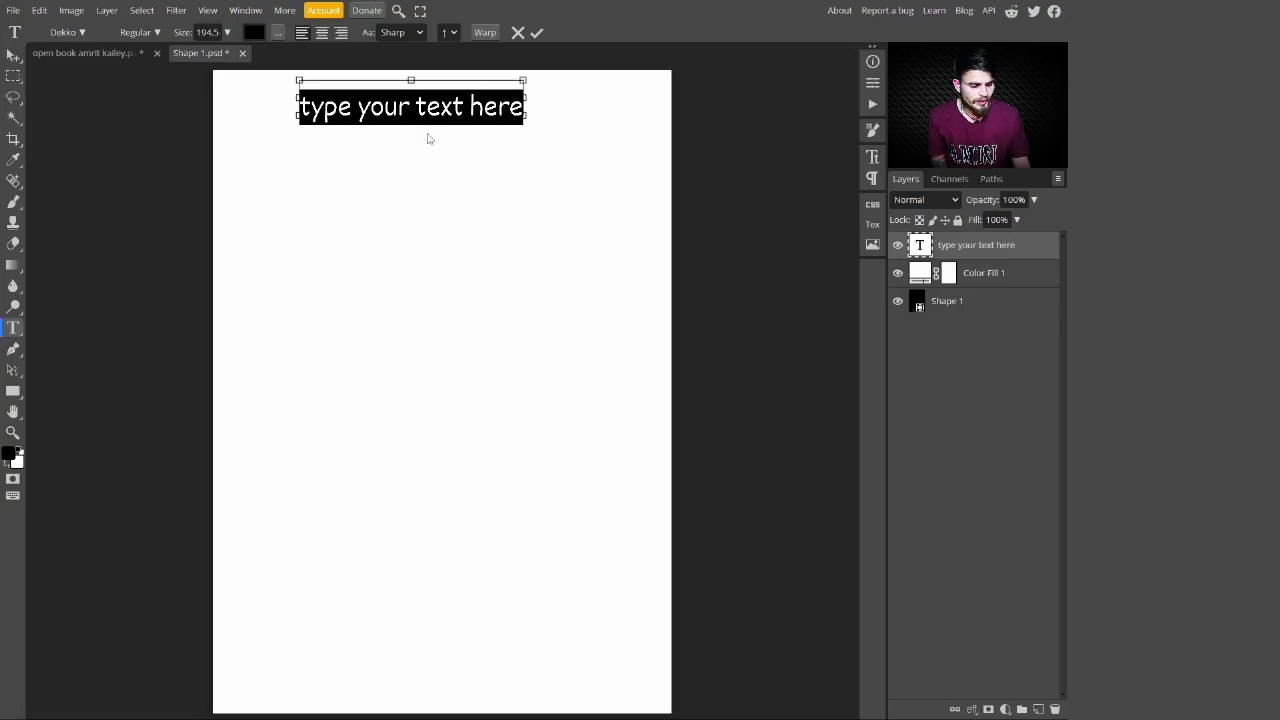
pyautogui.click(520, 112)
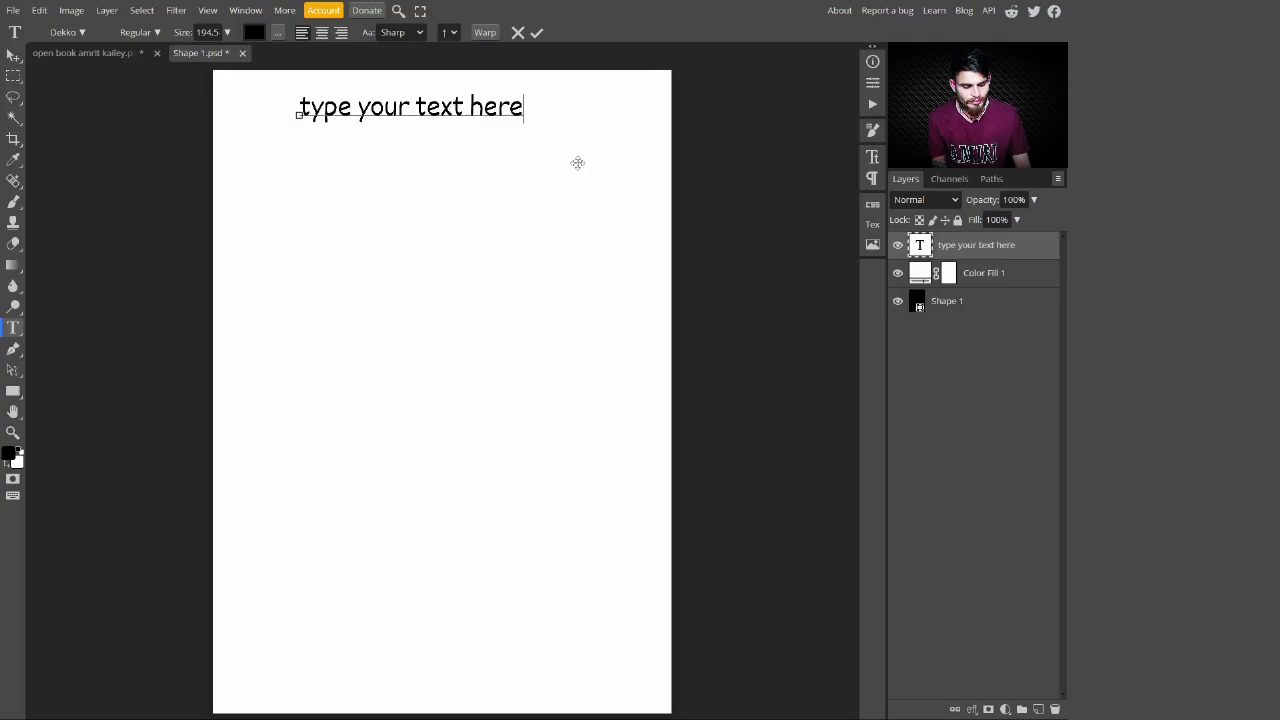
# Repeat the pasted line on new lines until there are fourteen, then commit the text
pyautogui.press('Return')
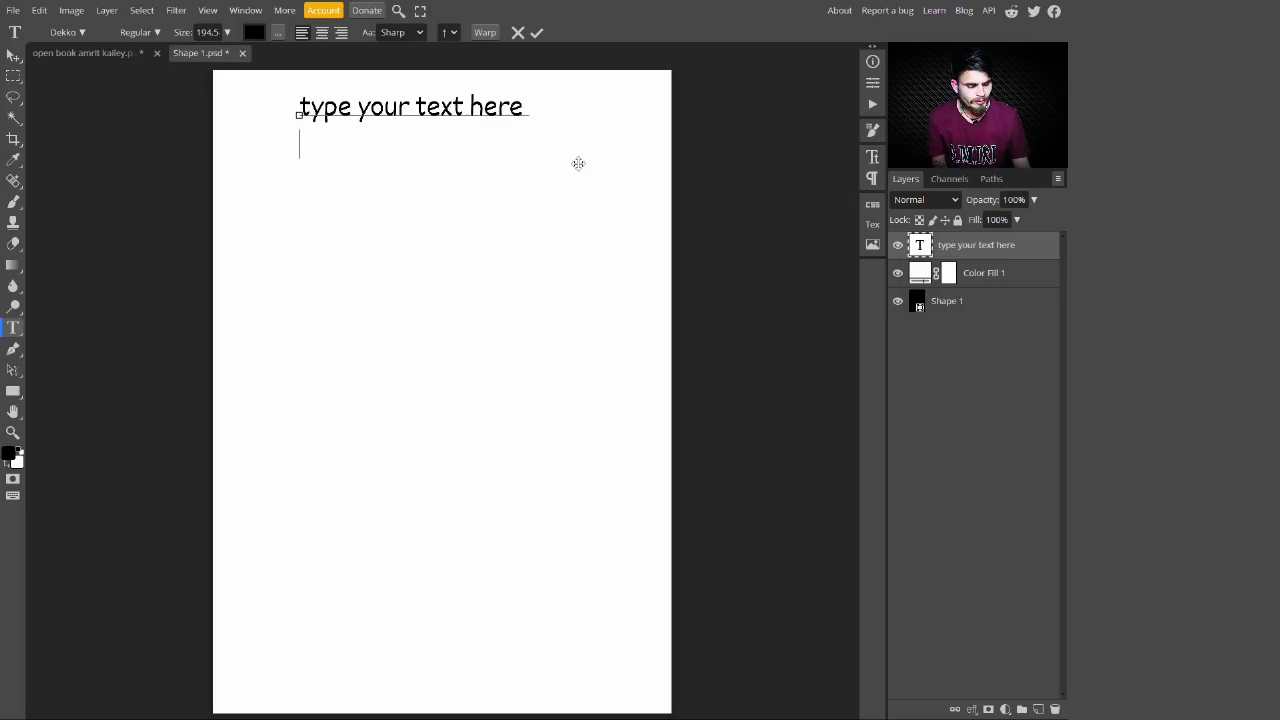
pyautogui.hotkey('ctrl', 'v')
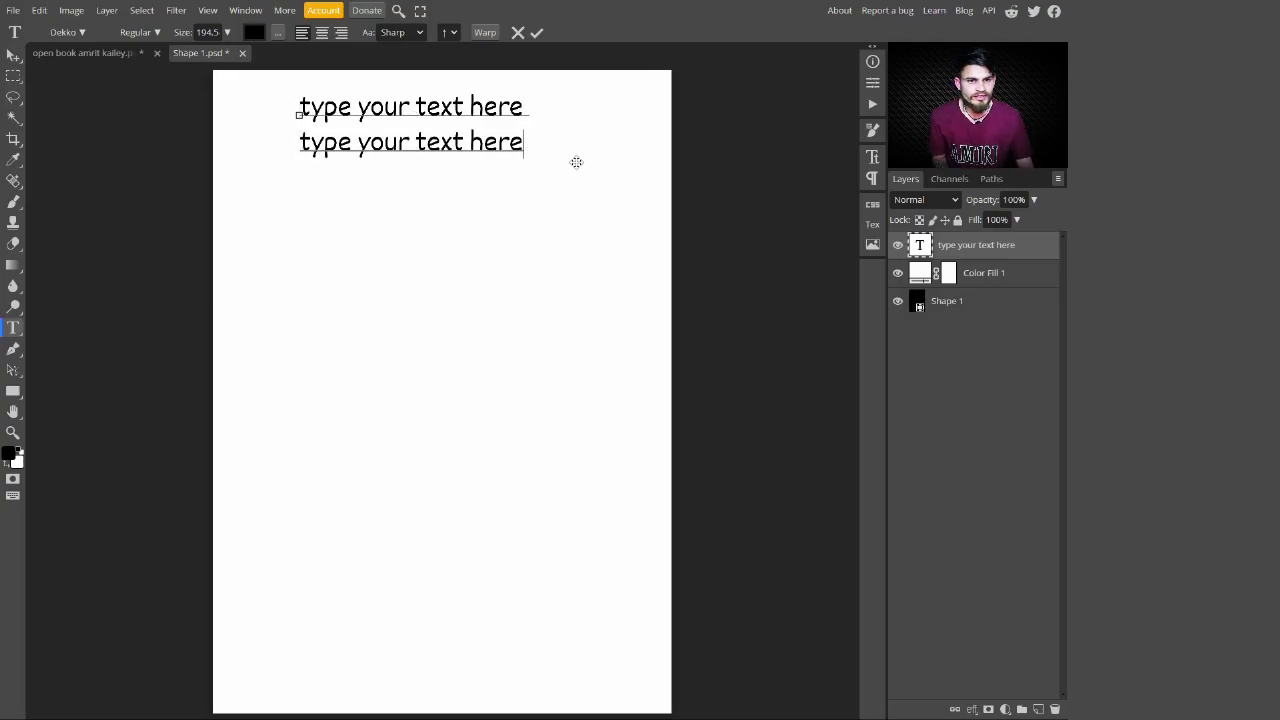
pyautogui.press('Return')
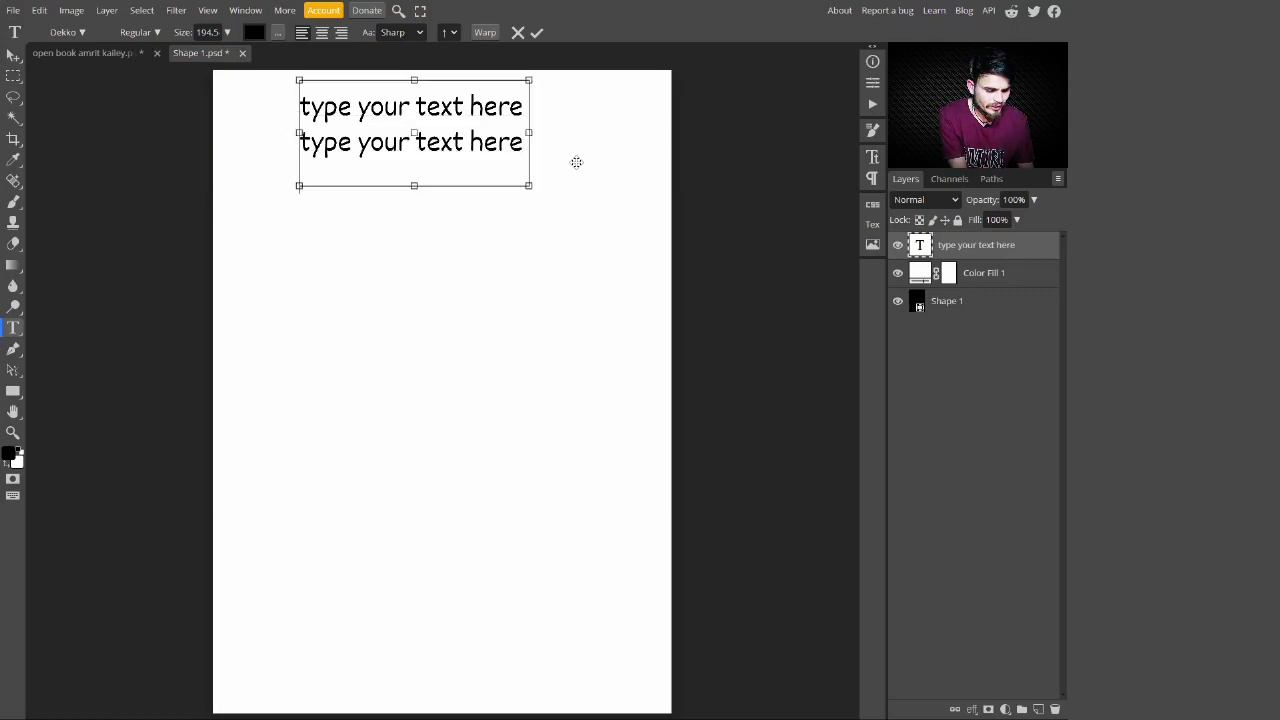
pyautogui.hotkey('ctrl', 'v')
pyautogui.press('Return')
pyautogui.hotkey('ctrl', 'v')
pyautogui.press('Return')
pyautogui.hotkey('ctrl', 'v')
pyautogui.press('Return')
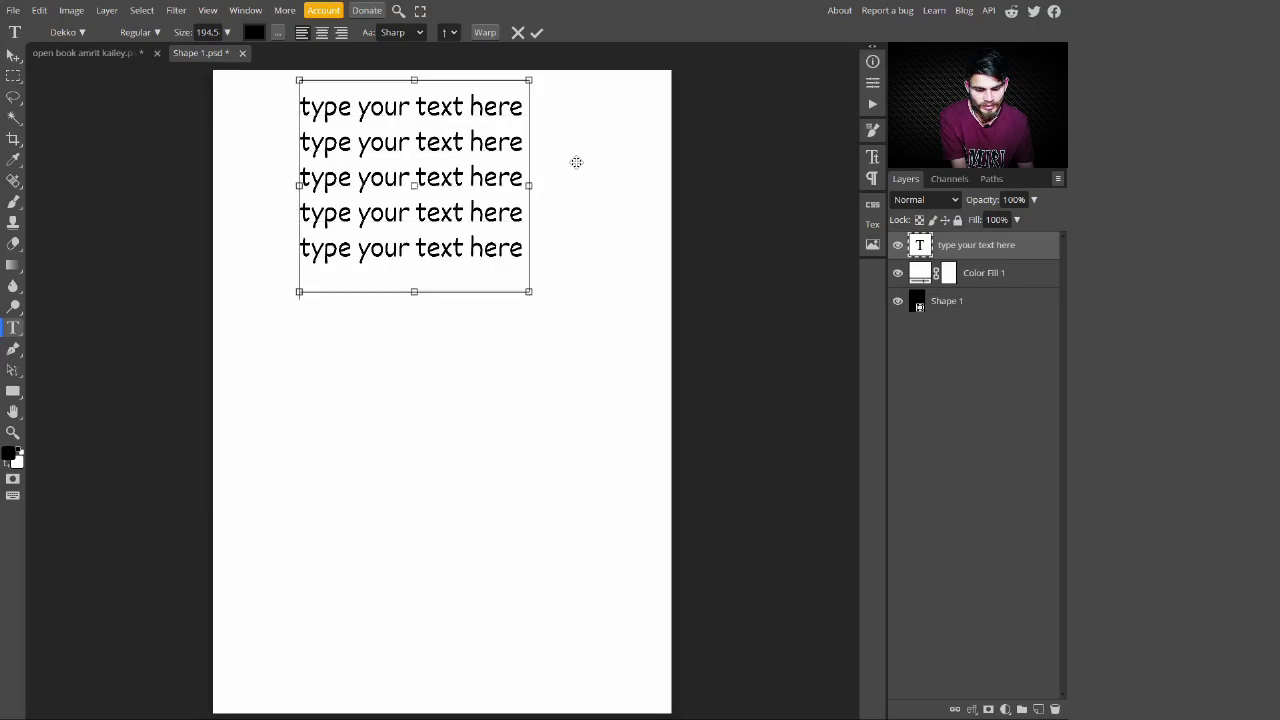
pyautogui.hotkey('ctrl', 'v')
pyautogui.press('Return')
pyautogui.hotkey('ctrl', 'v')
pyautogui.press('Return')
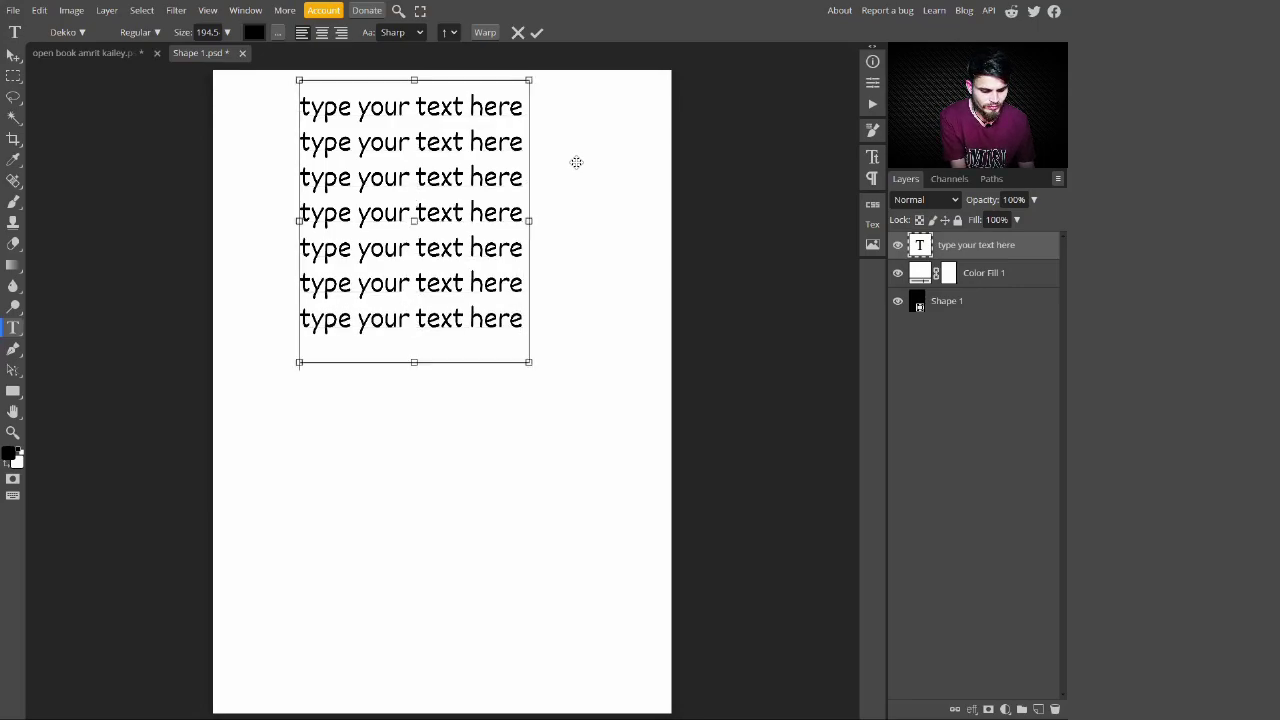
pyautogui.hotkey('ctrl', 'v')
pyautogui.press('Return')
pyautogui.hotkey('ctrl', 'v')
pyautogui.press('Return')
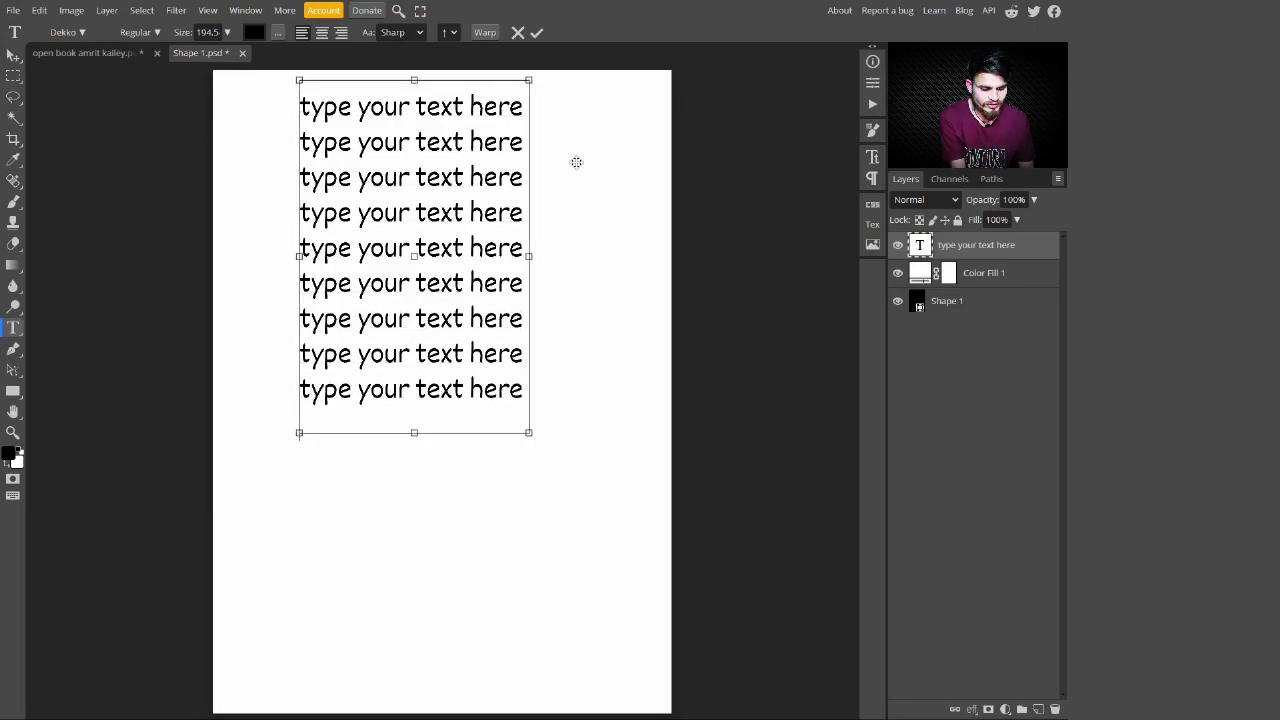
pyautogui.hotkey('ctrl', 'v')
pyautogui.press('Return')
pyautogui.hotkey('ctrl', 'v')
pyautogui.press('Return')
pyautogui.hotkey('ctrl', 'v')
pyautogui.press('Return')
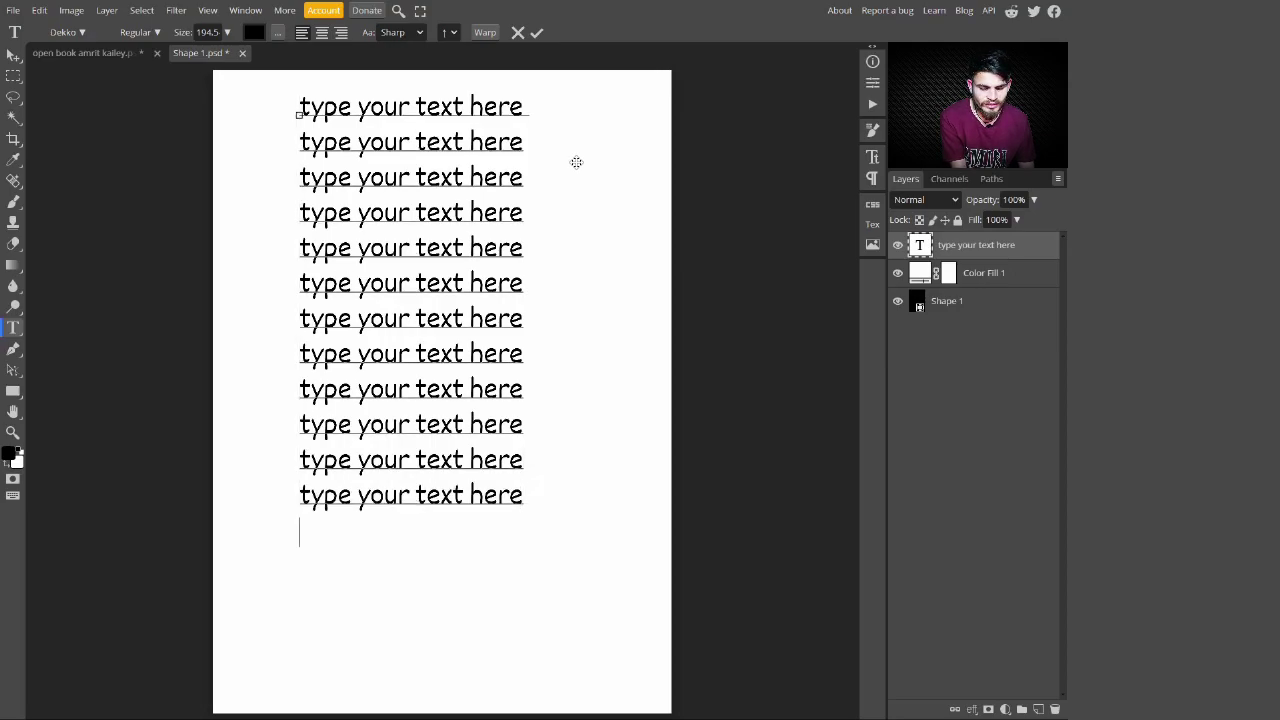
pyautogui.hotkey('ctrl', 'v')
pyautogui.press('Return')
pyautogui.hotkey('ctrl', 'v')
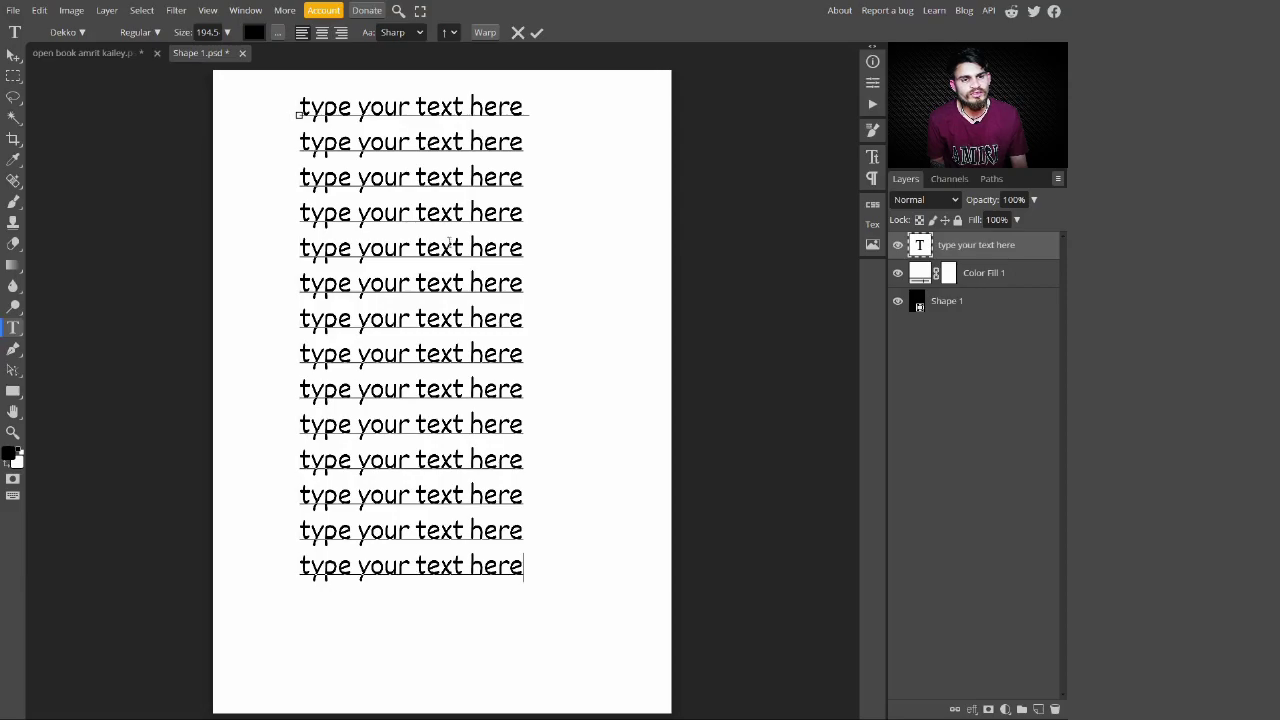
pyautogui.press('Escape')
pyautogui.press('v')
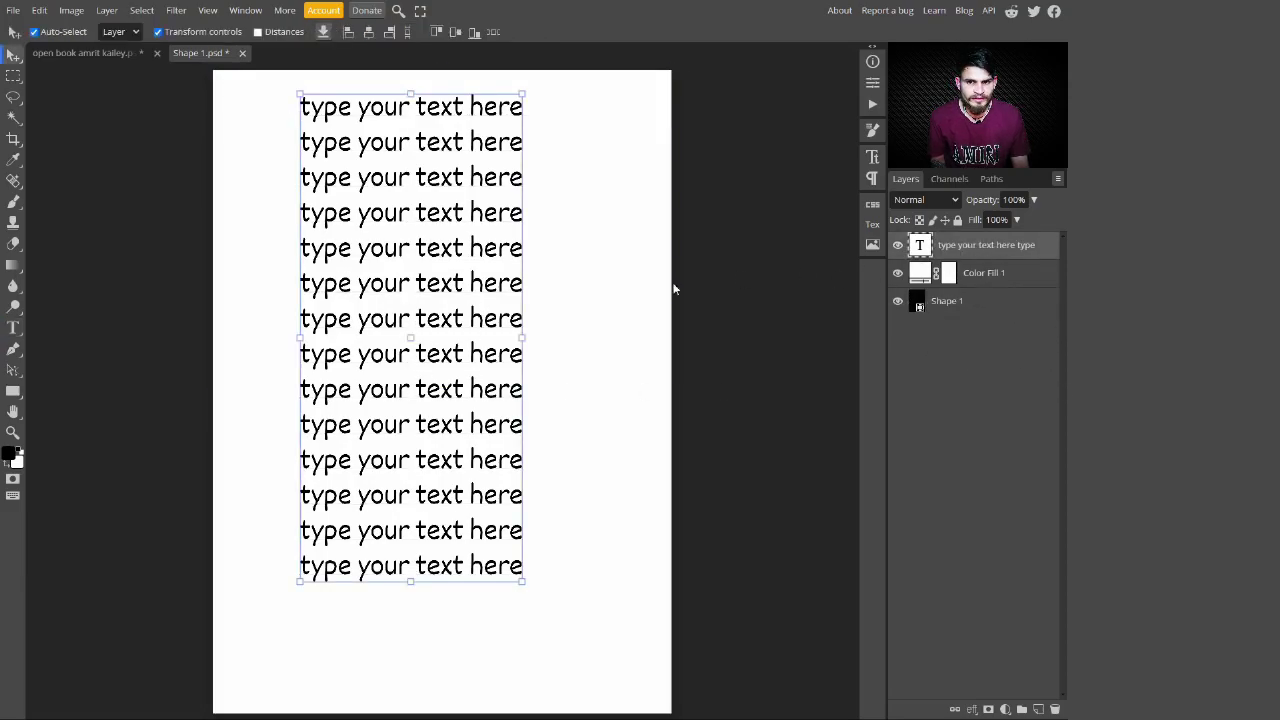
# Scale the repeated text block to about 128% wide and save Shape 1.psd
pyautogui.click(523, 339)
pyautogui.moveTo(526, 344); pyautogui.dragTo(501, 371)
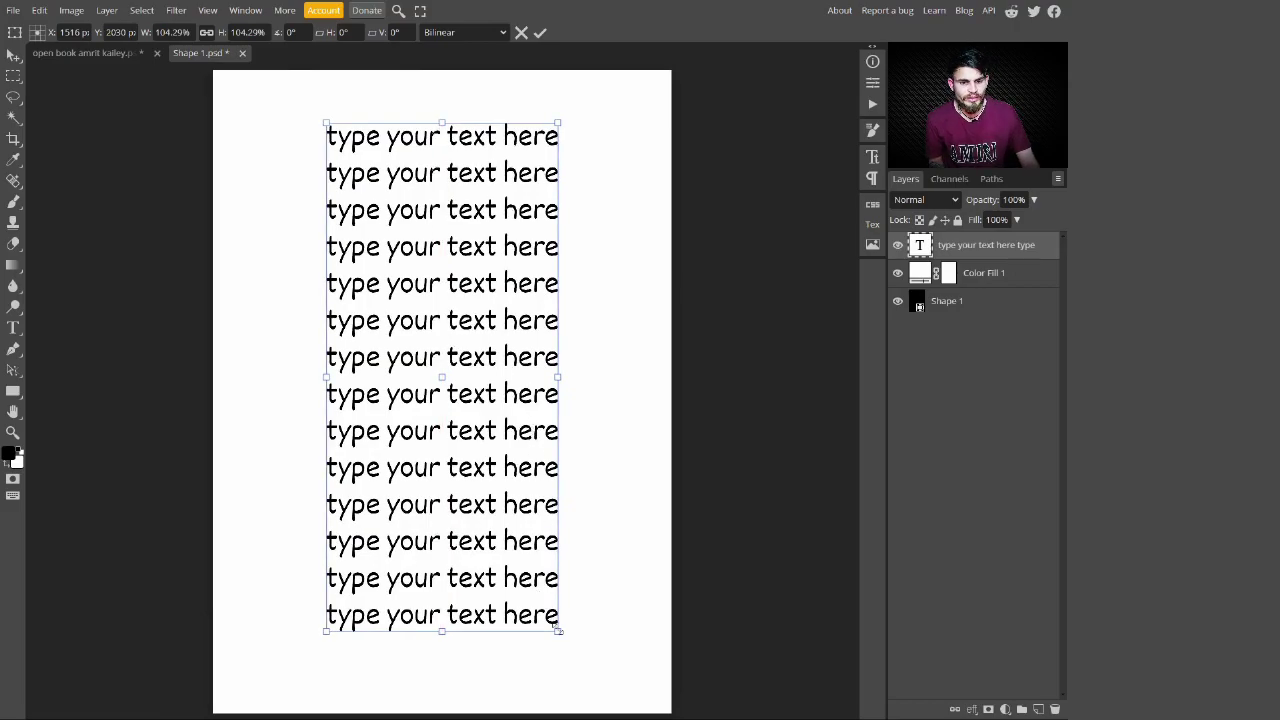
pyautogui.moveTo(558, 627)
pyautogui.mouseDown()
pyautogui.moveTo(578, 643)
pyautogui.moveTo(569, 635)
pyautogui.mouseUp()
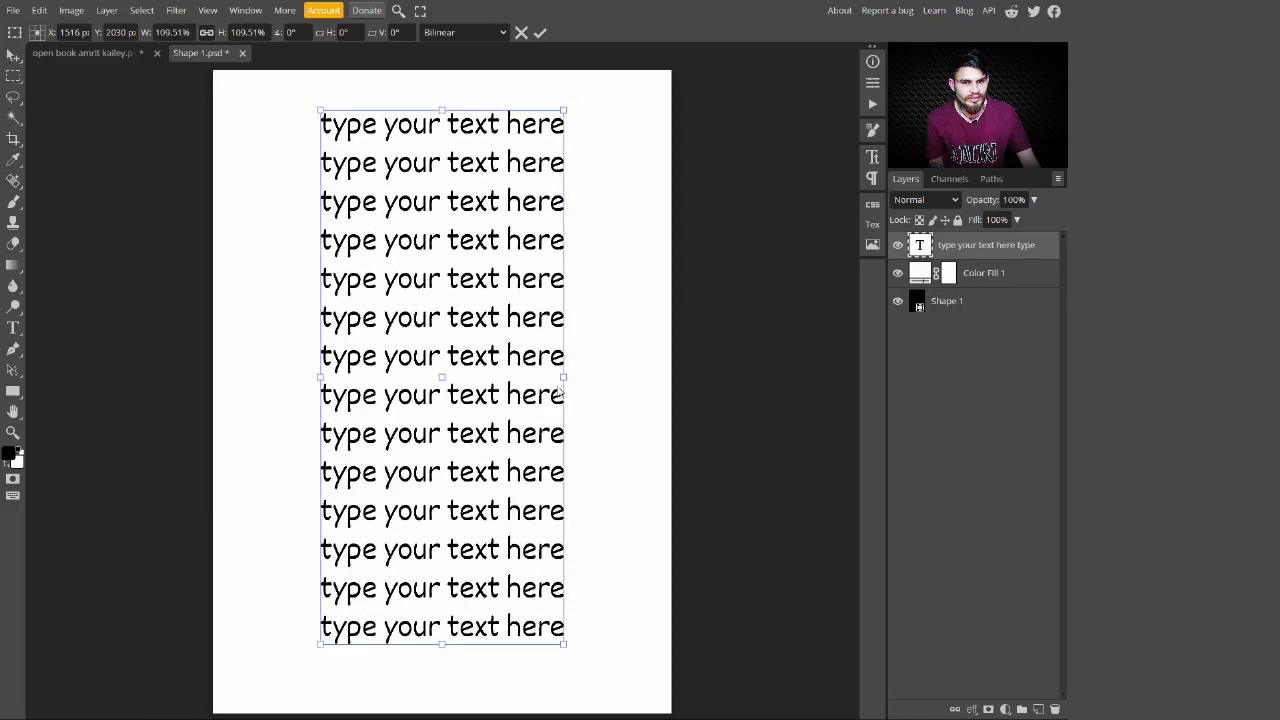
pyautogui.moveTo(564, 395); pyautogui.dragTo(585, 395)
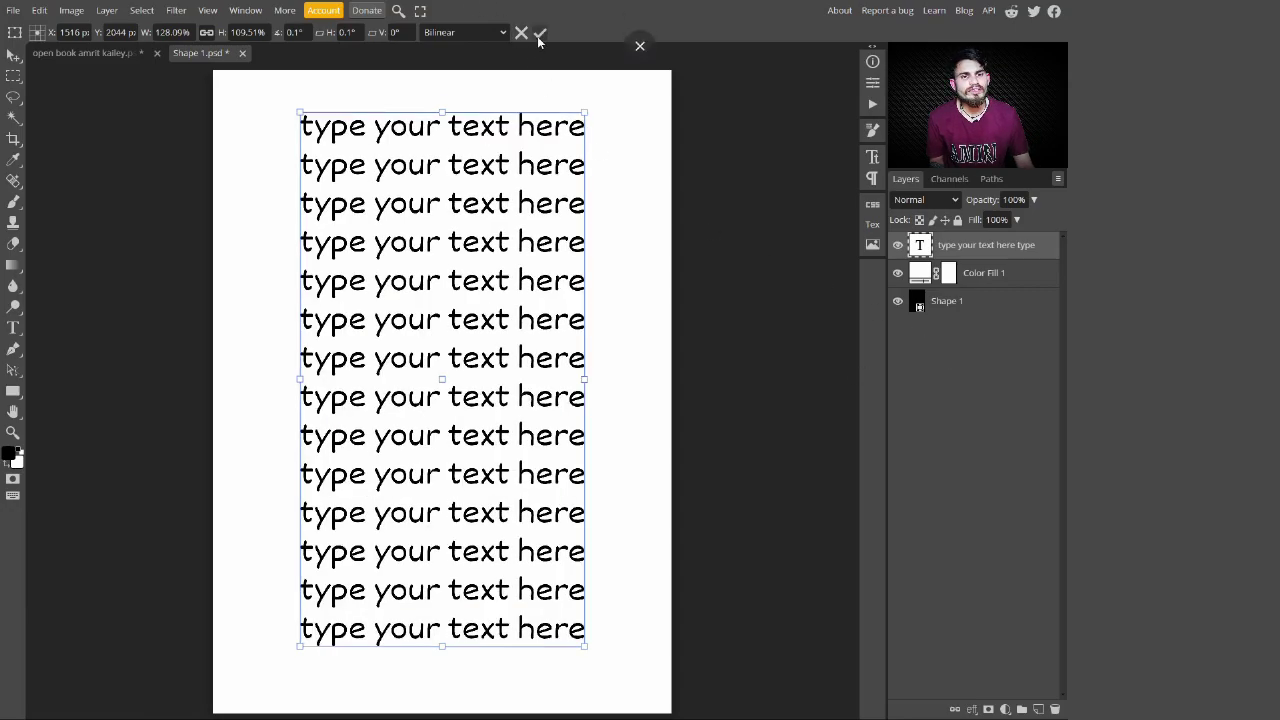
pyautogui.press('Return')
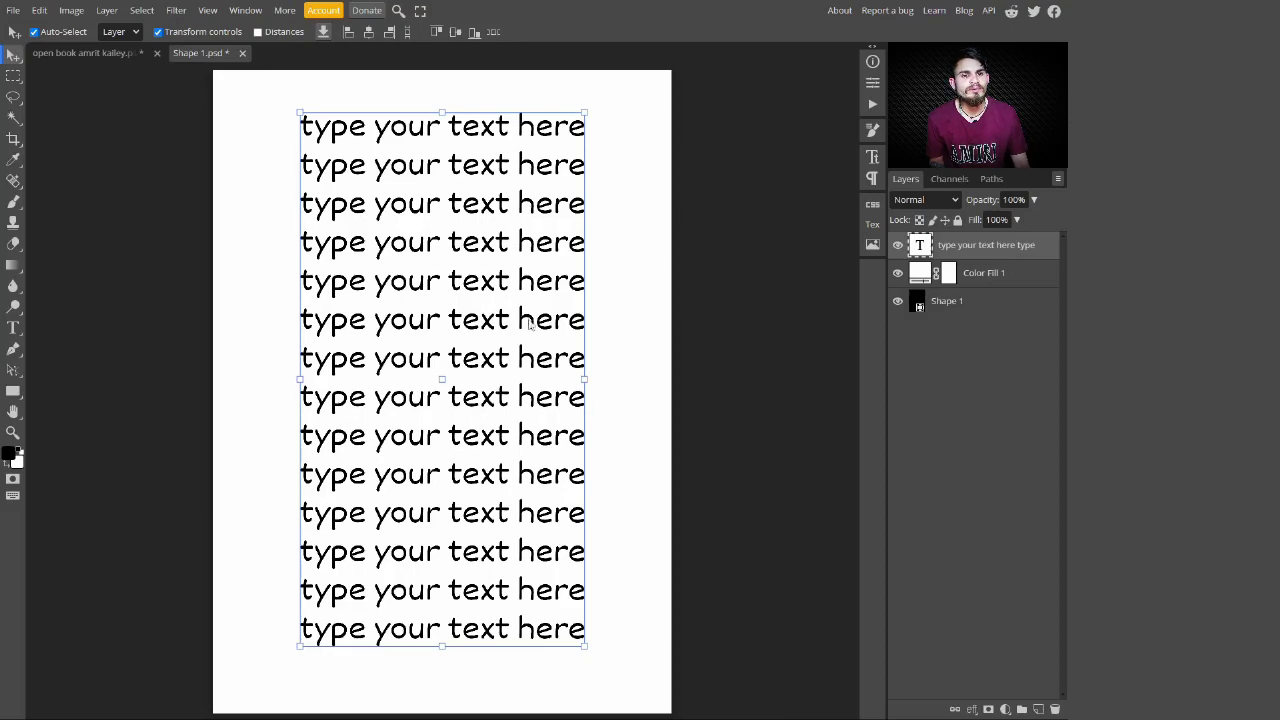
pyautogui.hotkey('ctrl', 's')
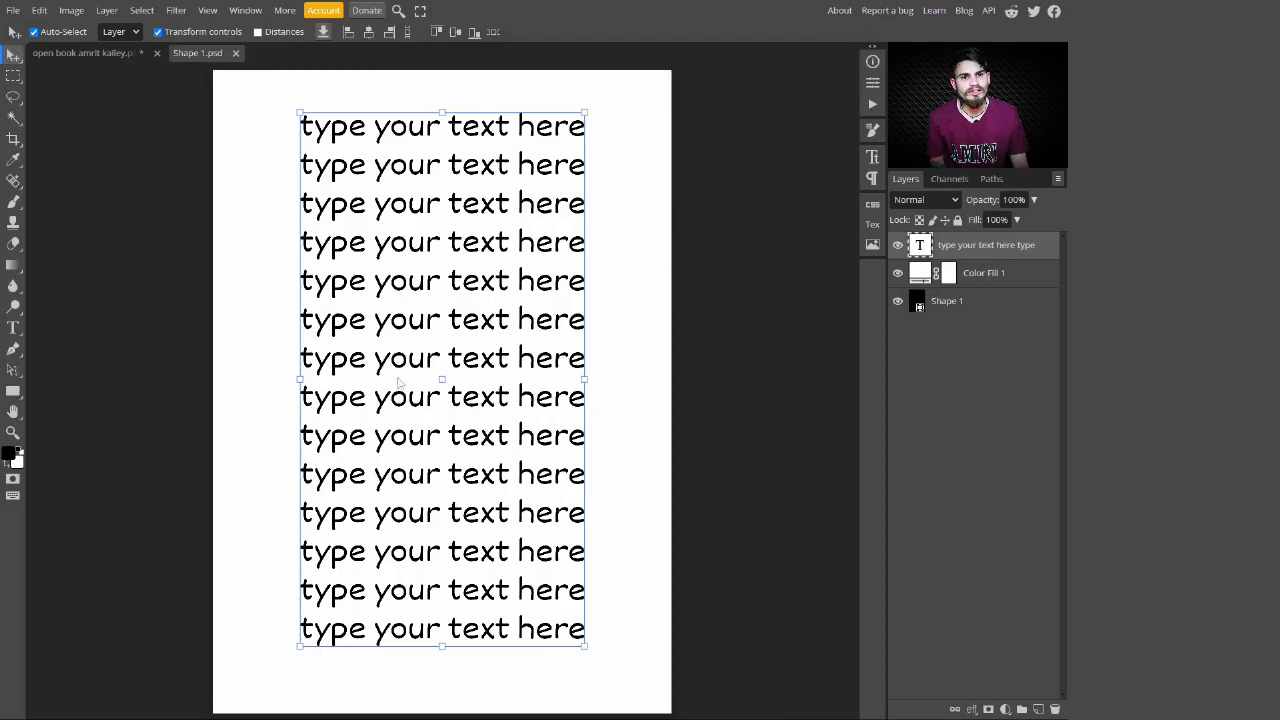
pyautogui.click(70, 50)
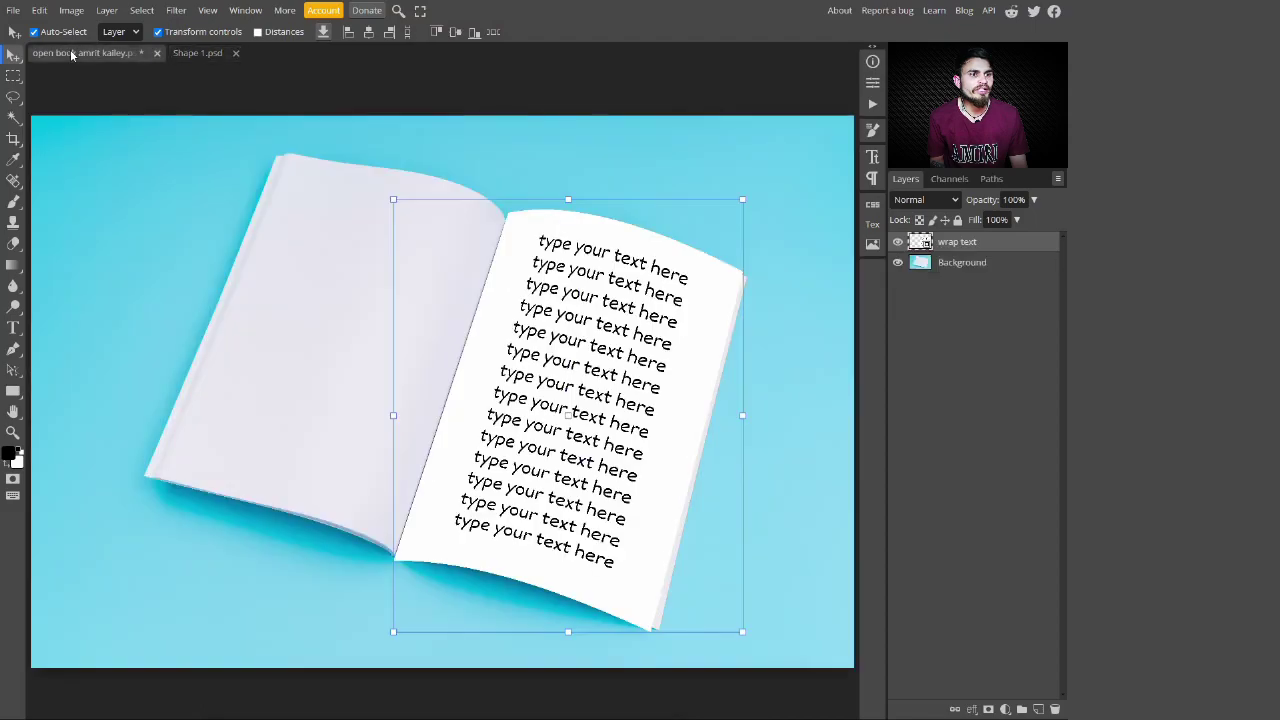
# Set the wrap text layer's blend mode to Multiply
pyautogui.click(922, 200)
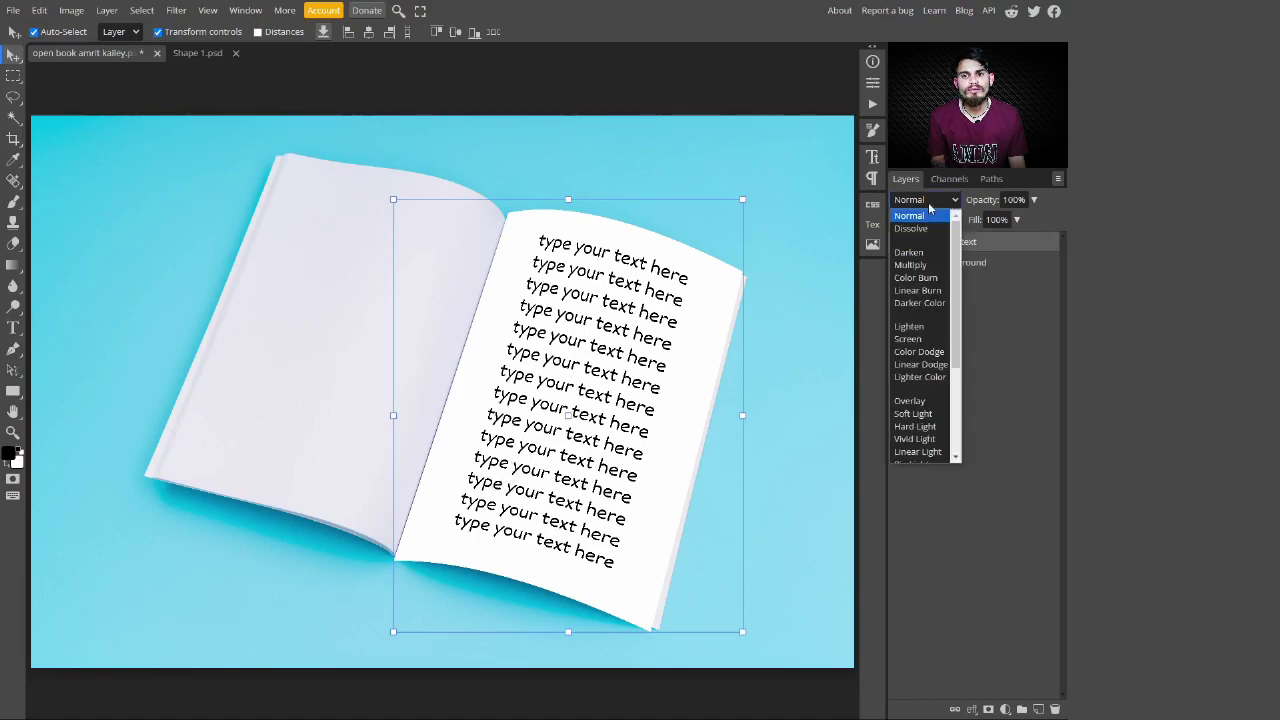
pyautogui.click(910, 265)
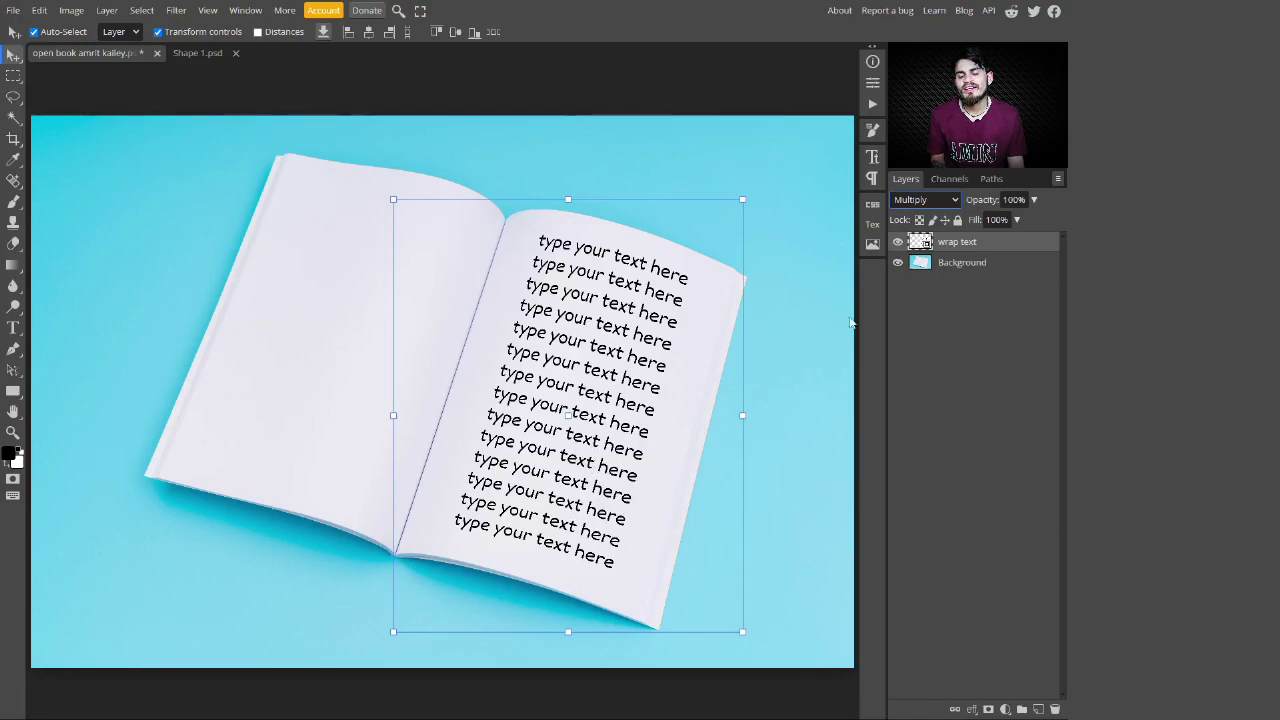
pyautogui.doubleClick(1043, 250)
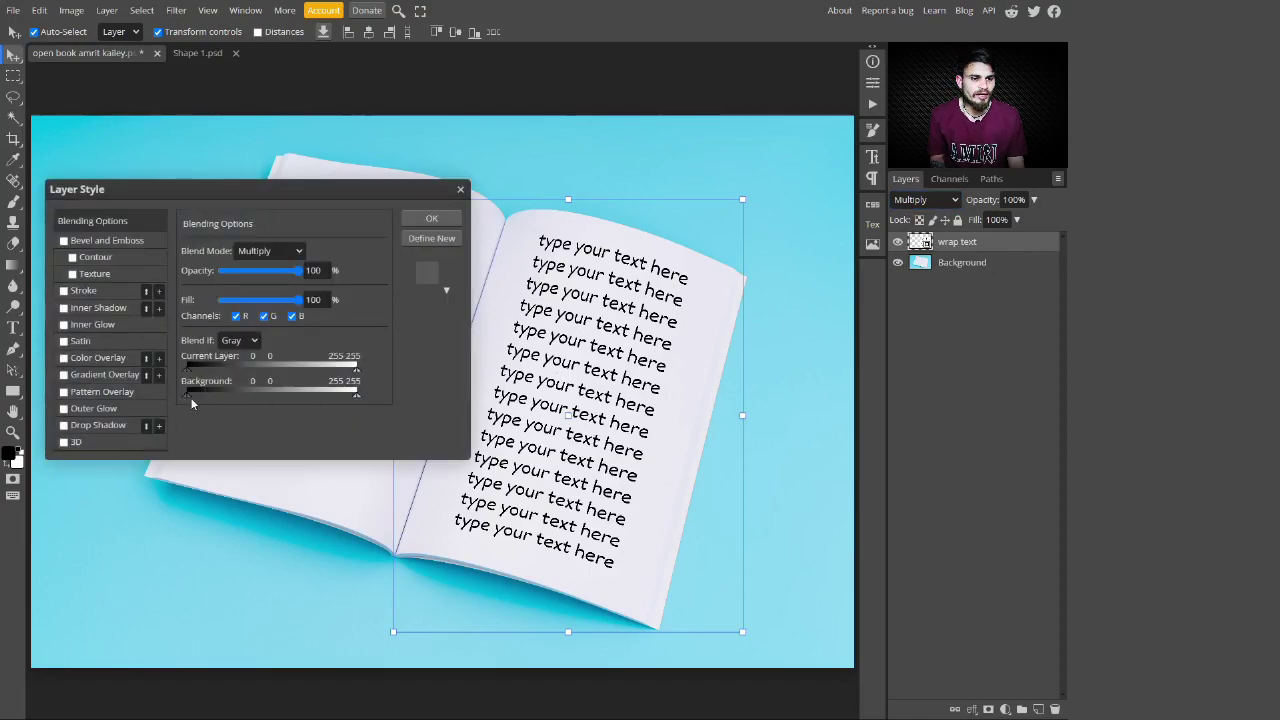
# Split the Background Blend If sliders to 108/236 and 228/250 and apply
pyautogui.moveTo(188, 395); pyautogui.dragTo(344, 406)
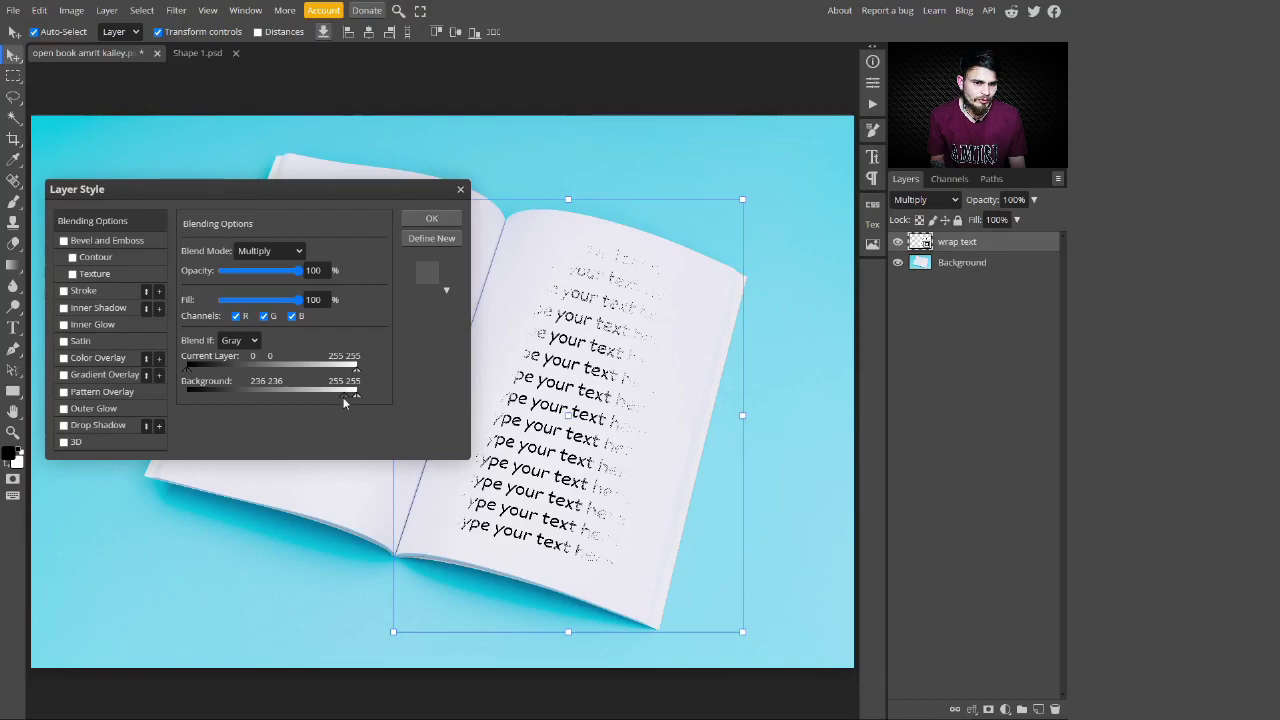
pyautogui.moveTo(342, 399); pyautogui.dragTo(290, 411)
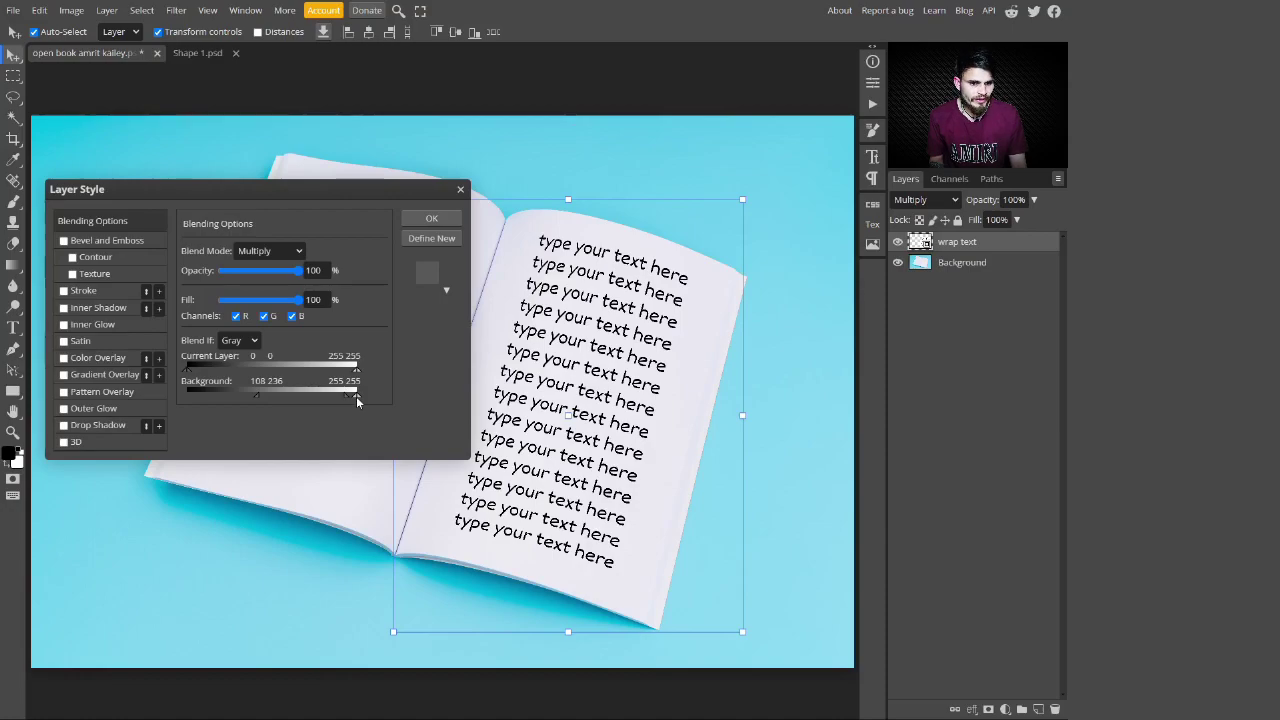
pyautogui.moveTo(356, 396)
pyautogui.mouseDown()
pyautogui.moveTo(318, 401)
pyautogui.moveTo(353, 401)
pyautogui.mouseUp()
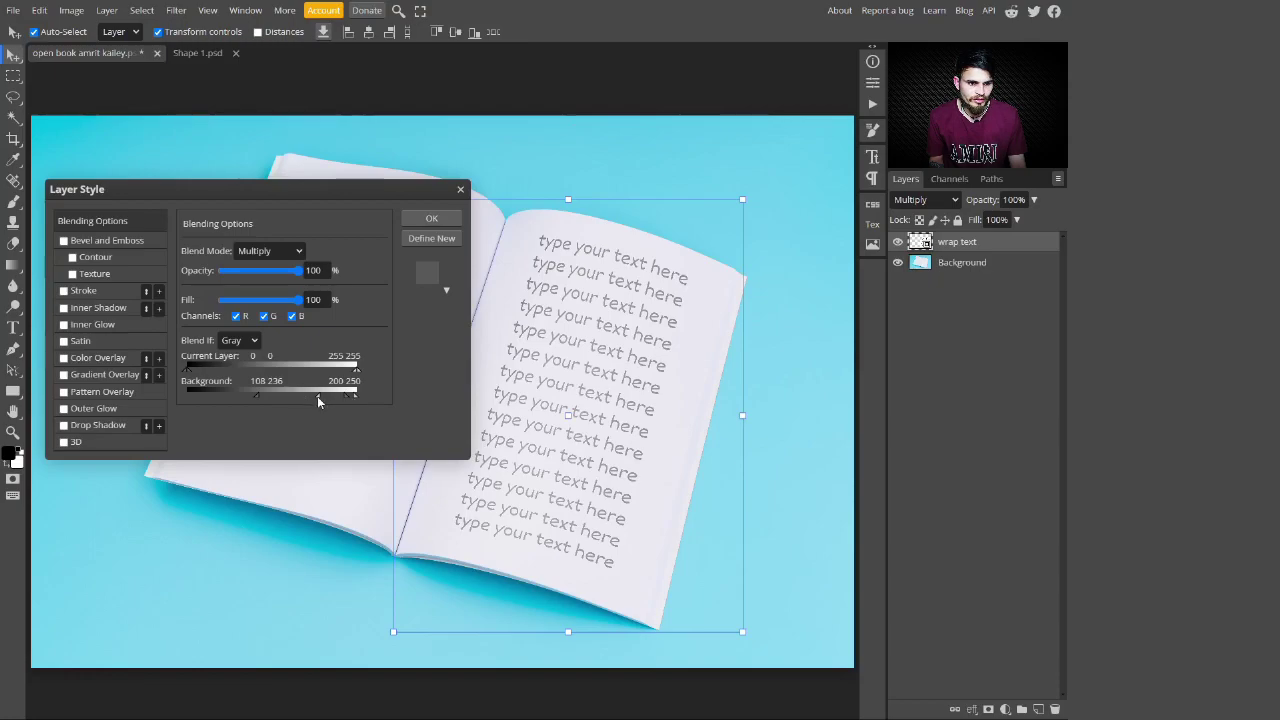
pyautogui.moveTo(325, 398); pyautogui.dragTo(337, 398)
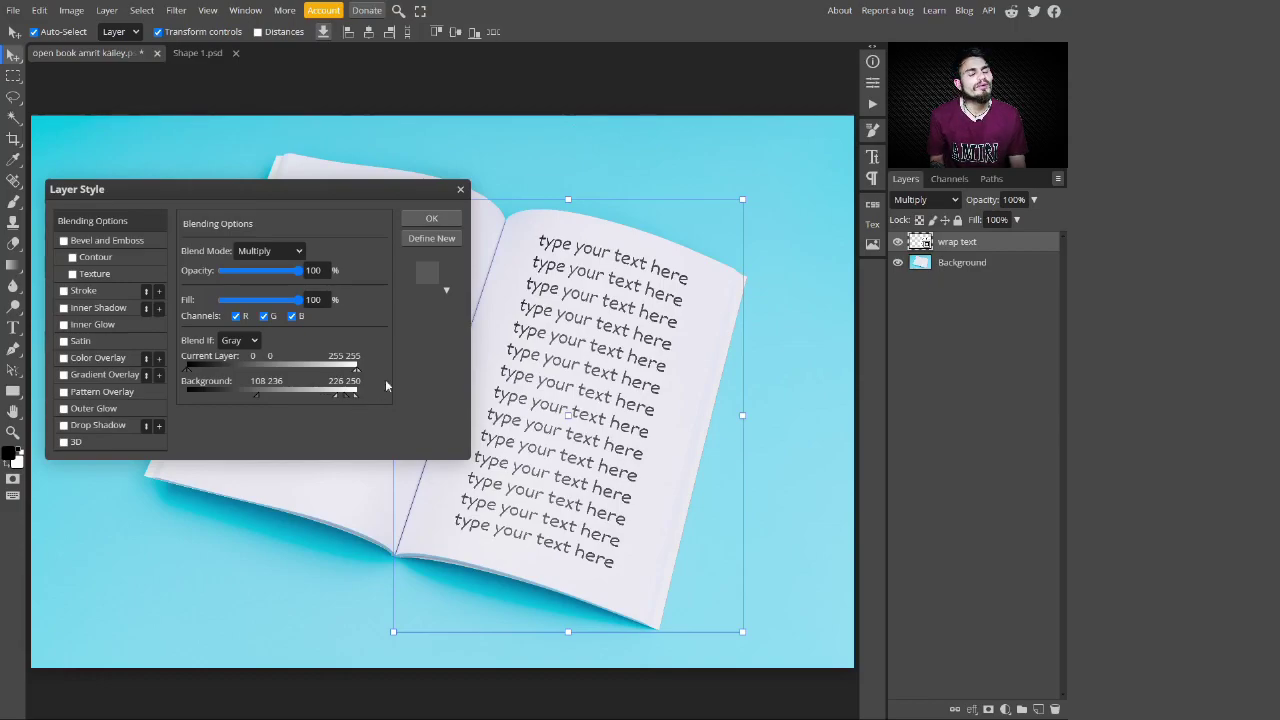
pyautogui.click(433, 218)
pyautogui.press('u')
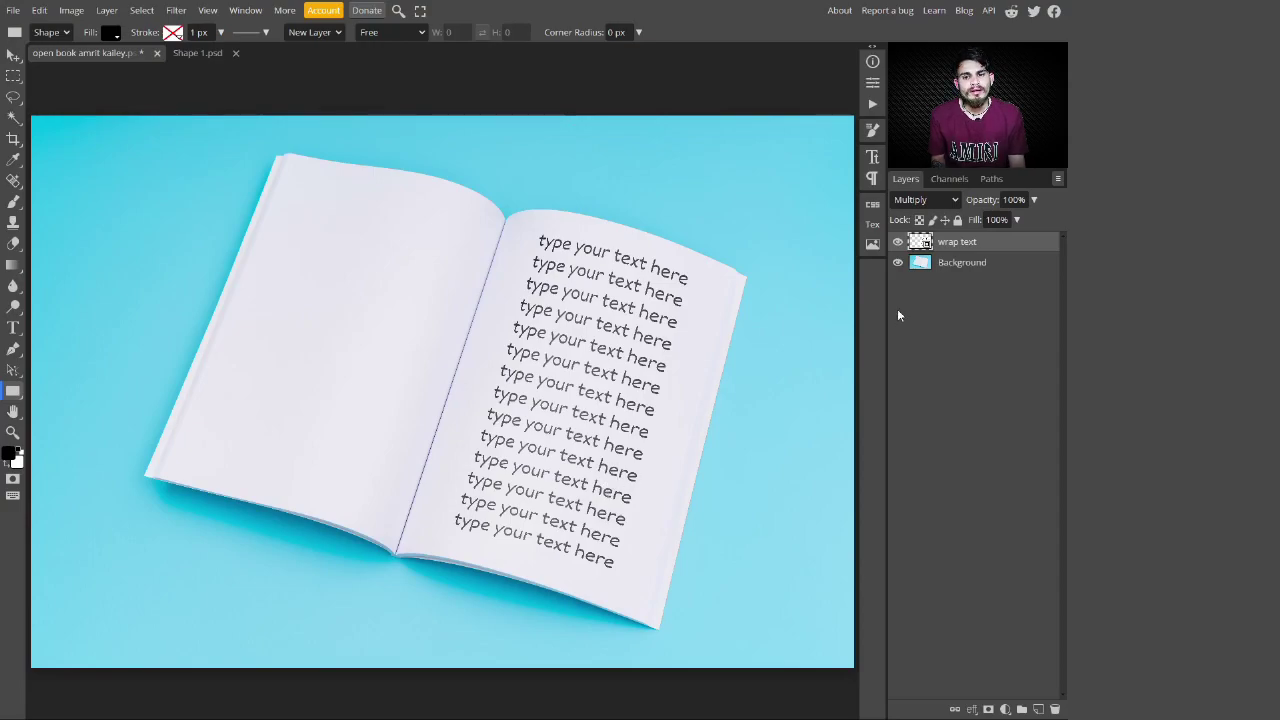
pyautogui.click(898, 243)
pyautogui.click(898, 243)
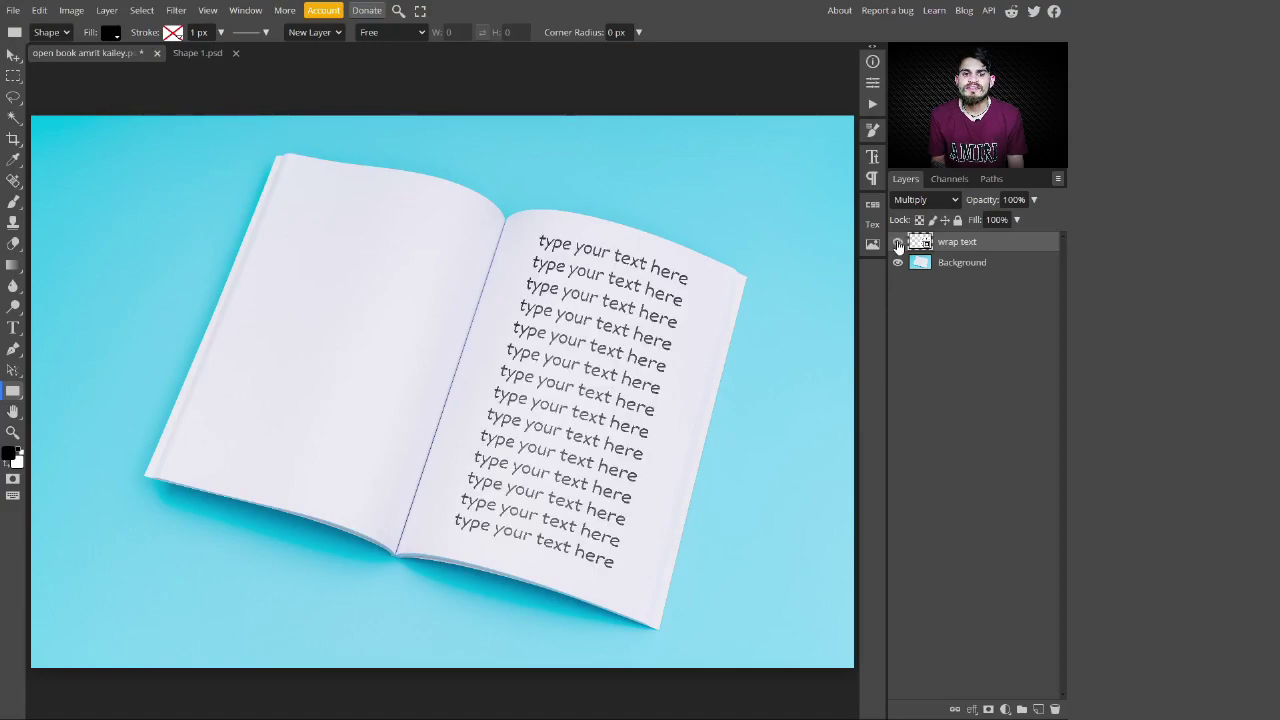